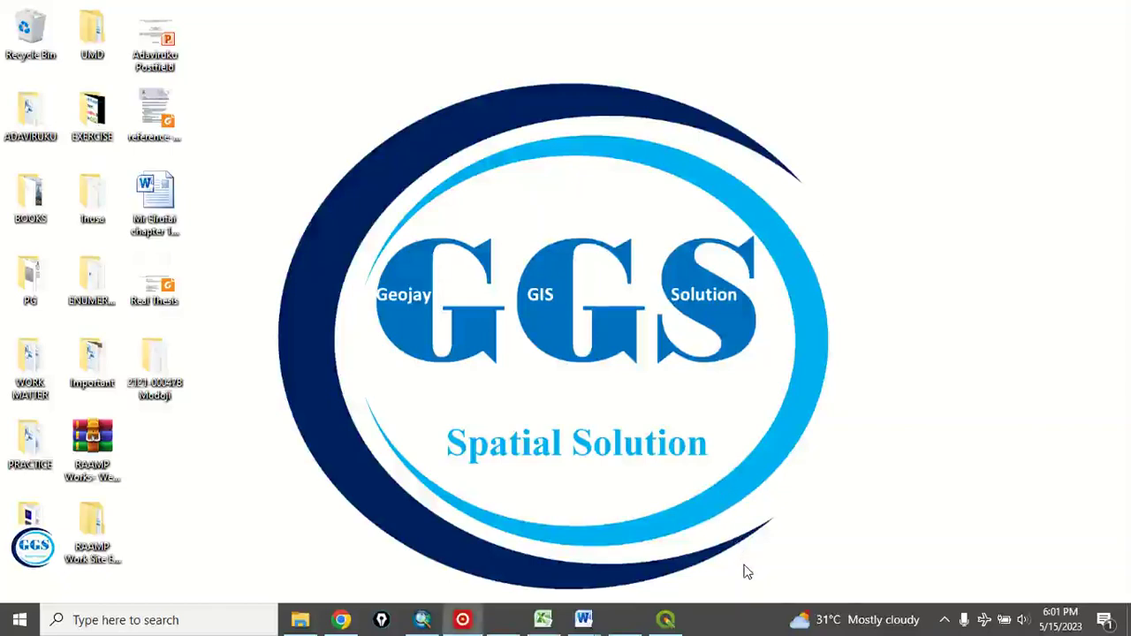
Open 1.JPG in Photos and advance to the 'Project Raster from Geographic to UTM in QGIS' slide
left_click(629, 619)
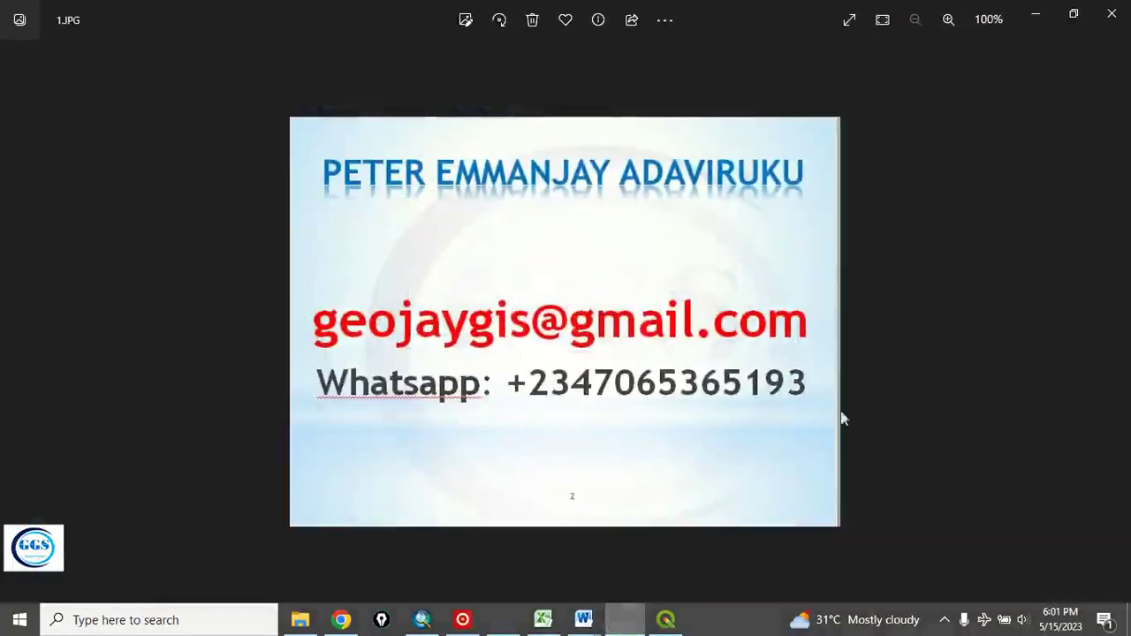
left_click(1118, 320)
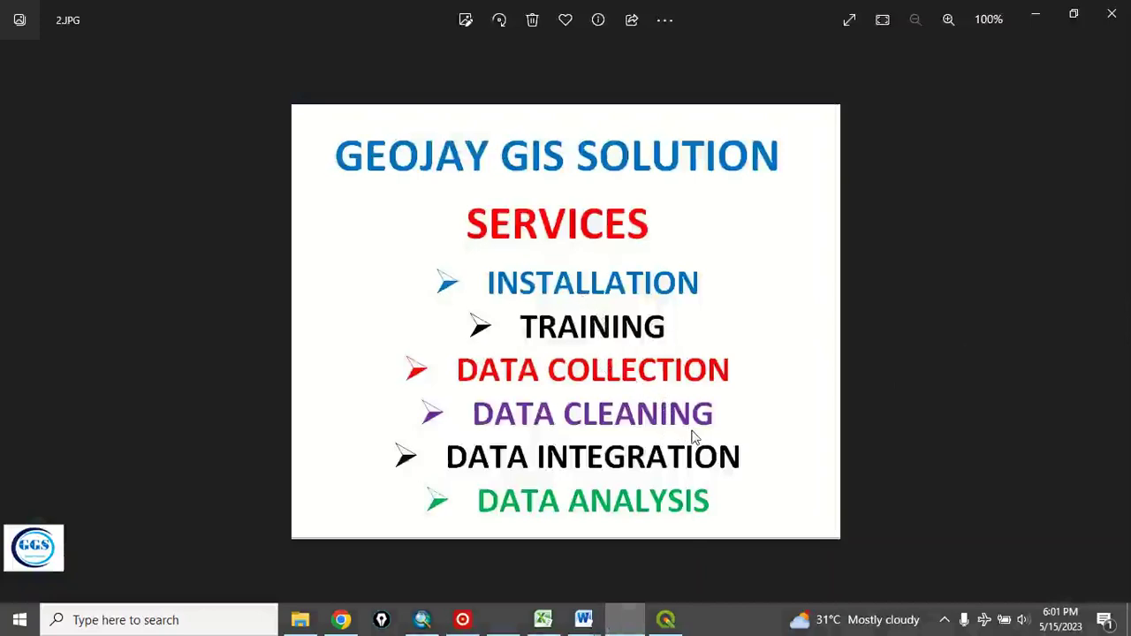
left_click(1115, 320)
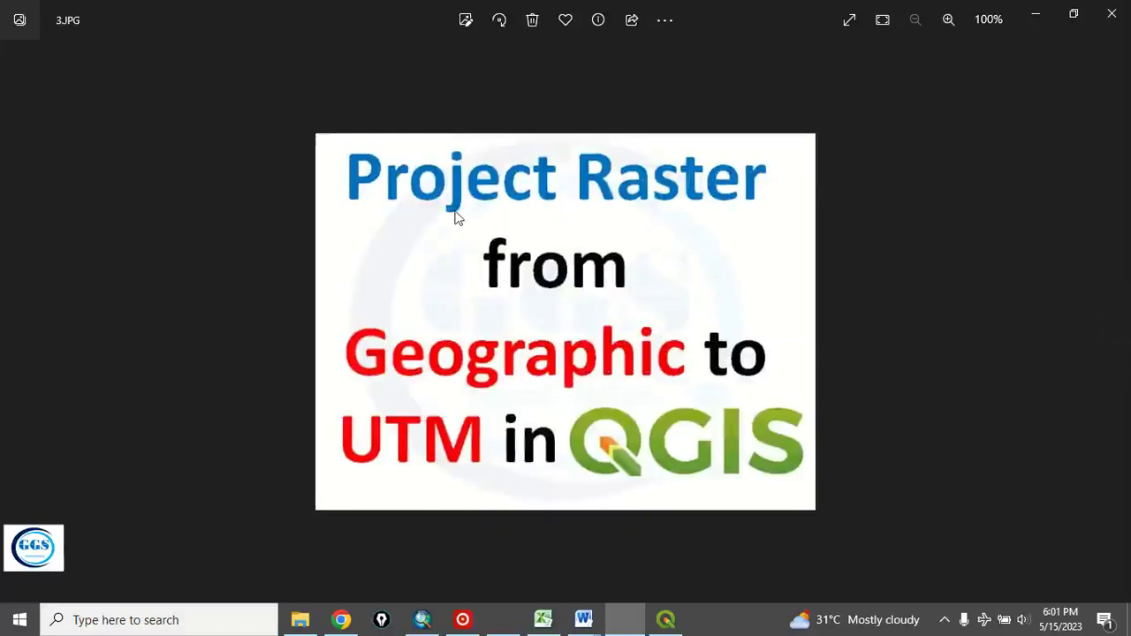
scroll(455, 217, "up", 2)
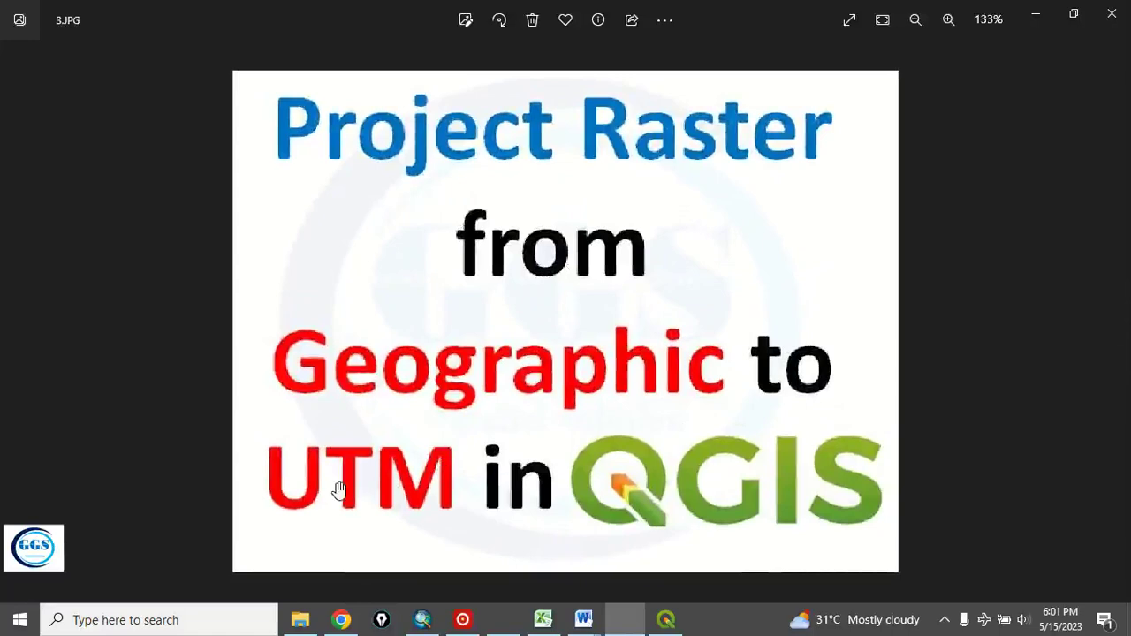
scroll(635, 480, "down", 1)
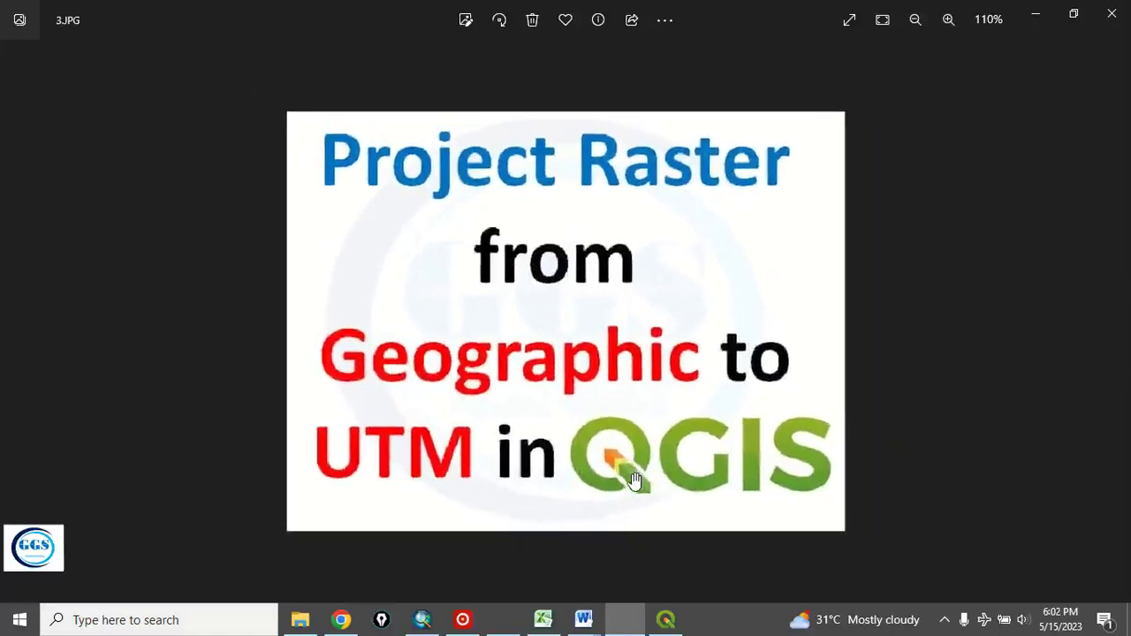
View the subscribe image briefly, then return to the title slide
left_click(1118, 324)
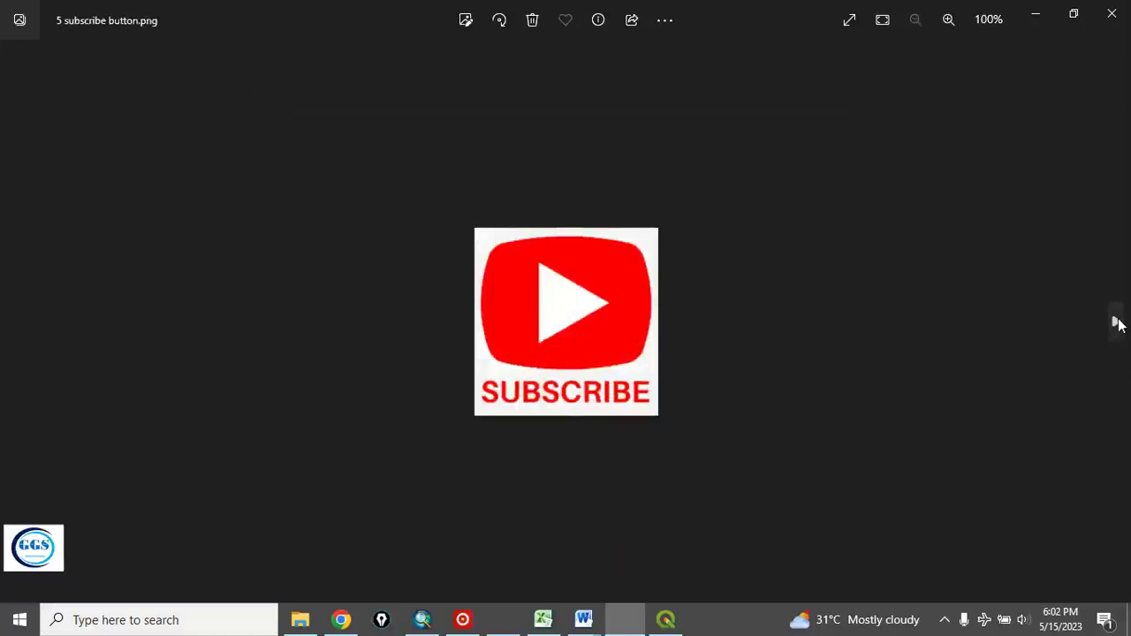
scroll(503, 386, "up", 3)
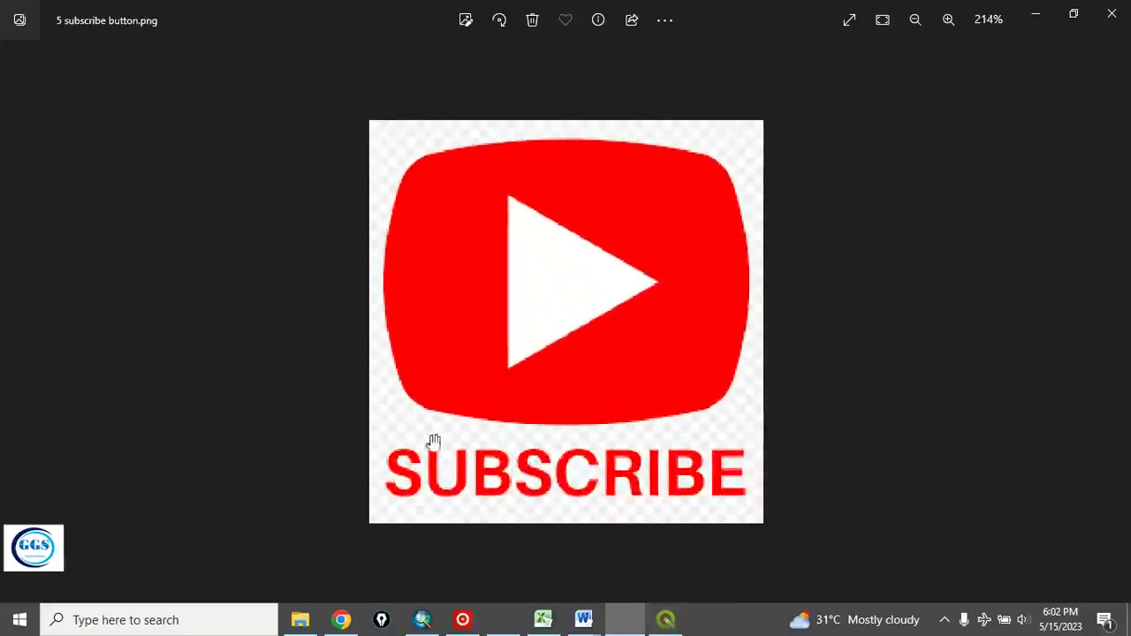
left_click(19, 323)
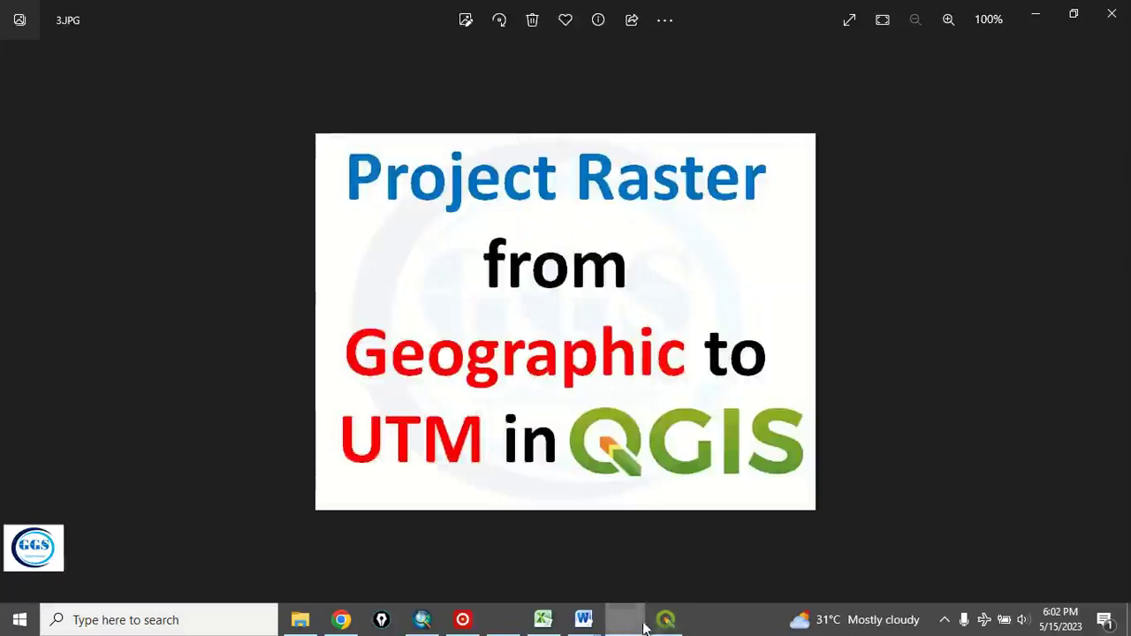
In QGIS, start adding a raster layer and browse the disk for the file
left_click(667, 620)
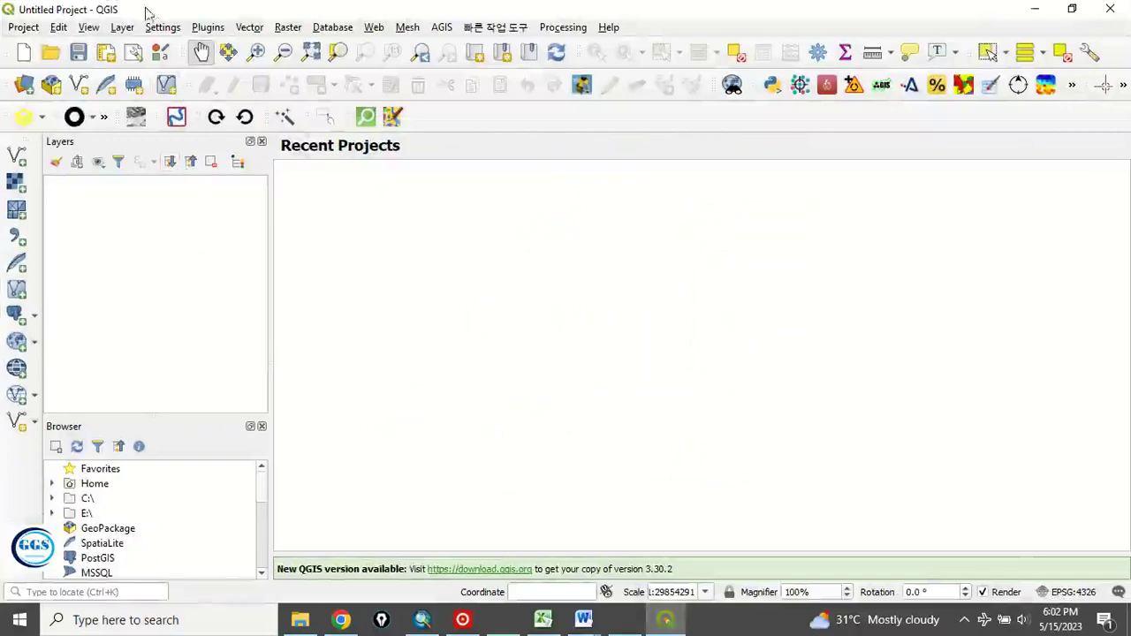
left_click(123, 27)
mouse_move(155, 84)
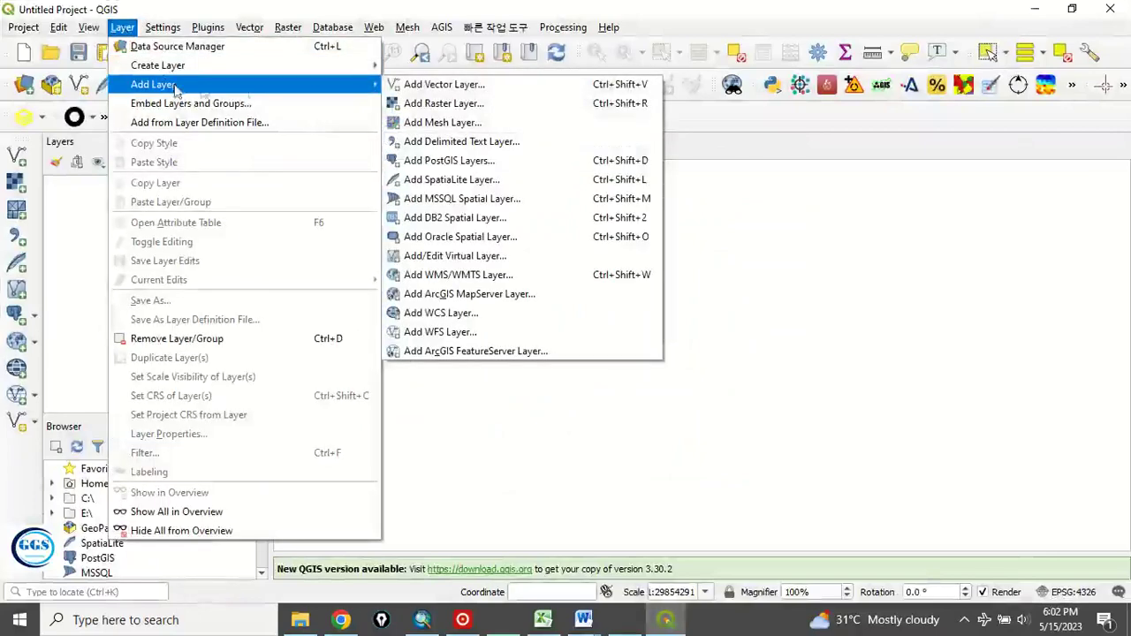
left_click(451, 105)
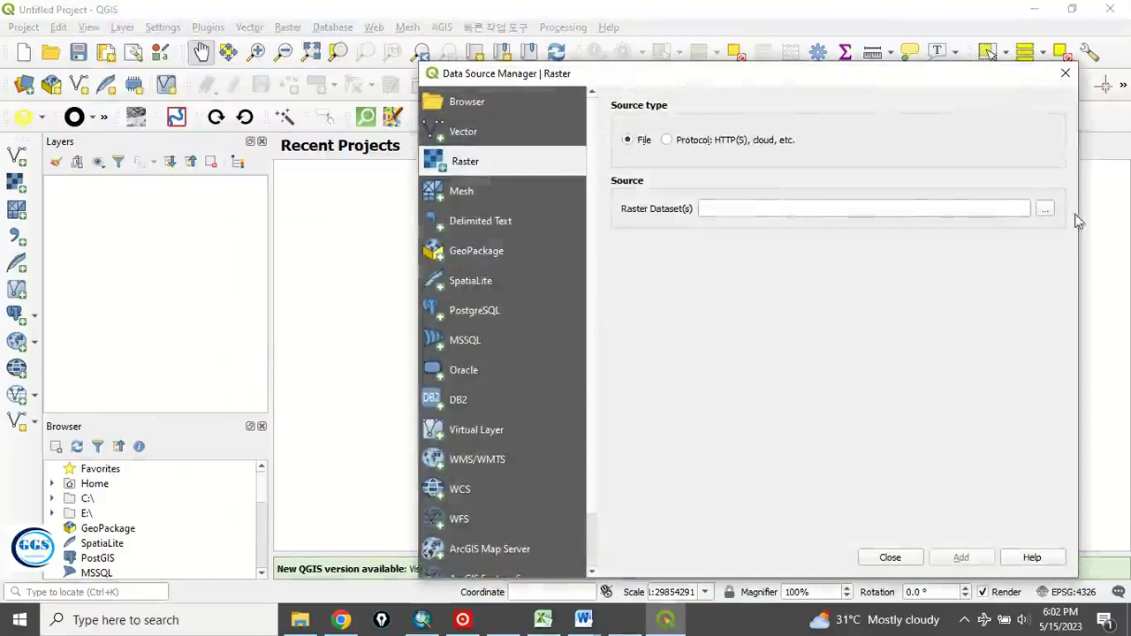
left_click(1044, 209)
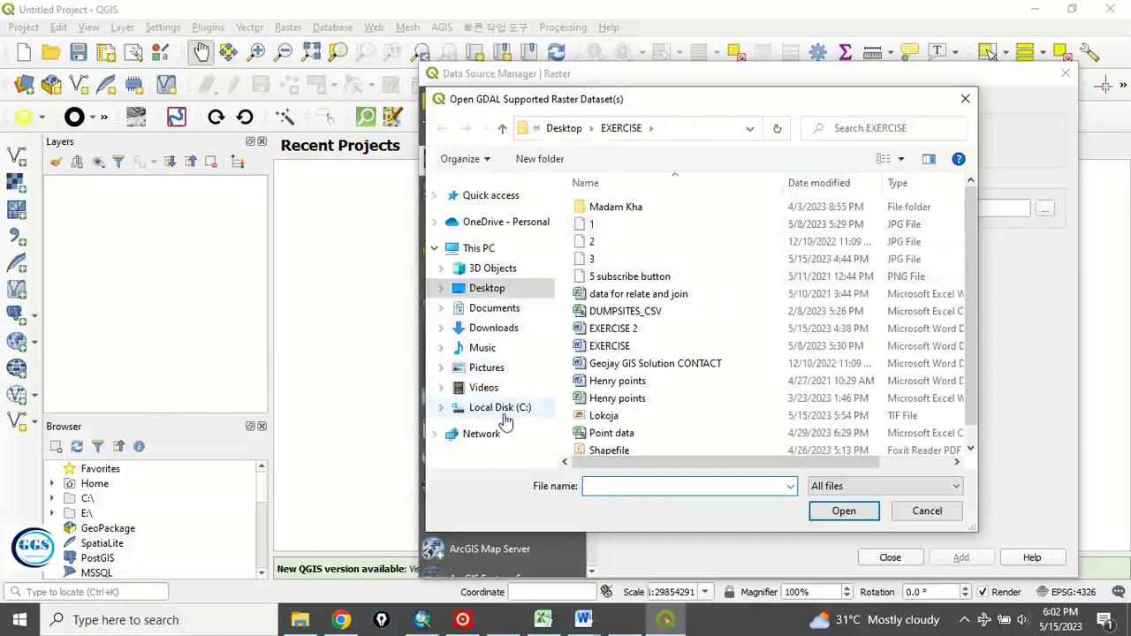
Navigate into the DEM folder on Local Disk (C:)
left_click(503, 413)
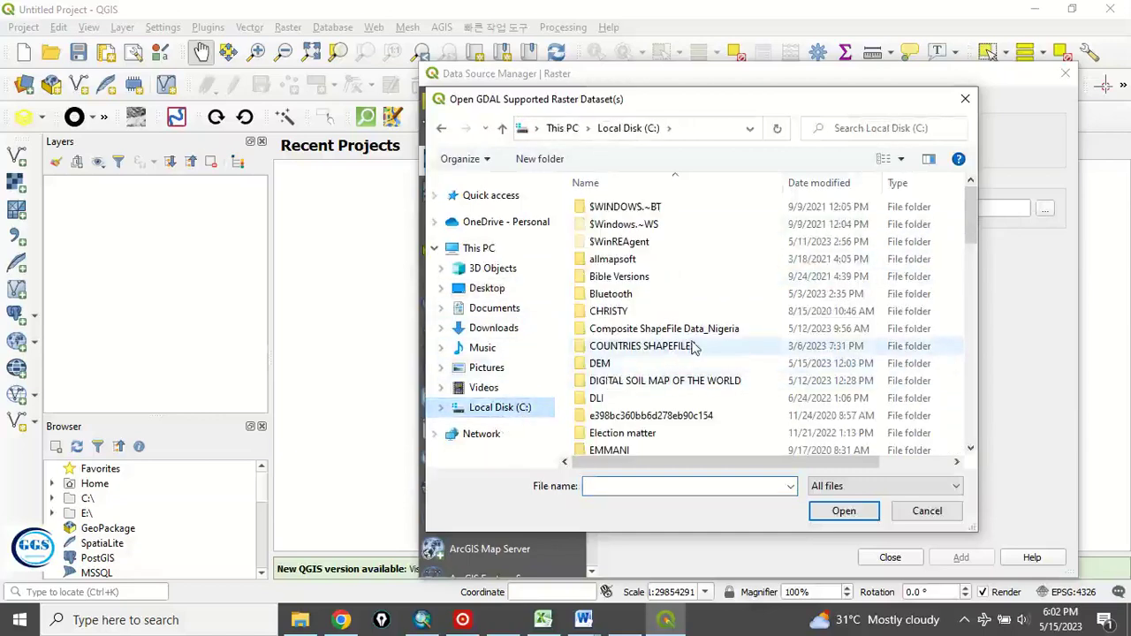
scroll(688, 343, "down", 2)
scroll(672, 334, "up", 2)
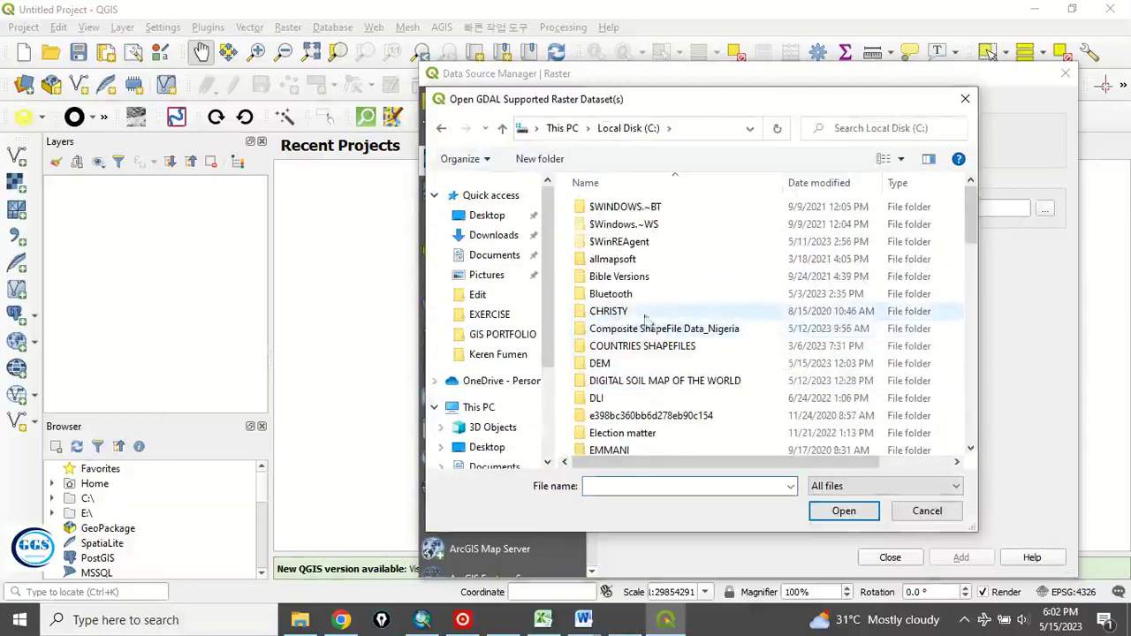
double_click(606, 364)
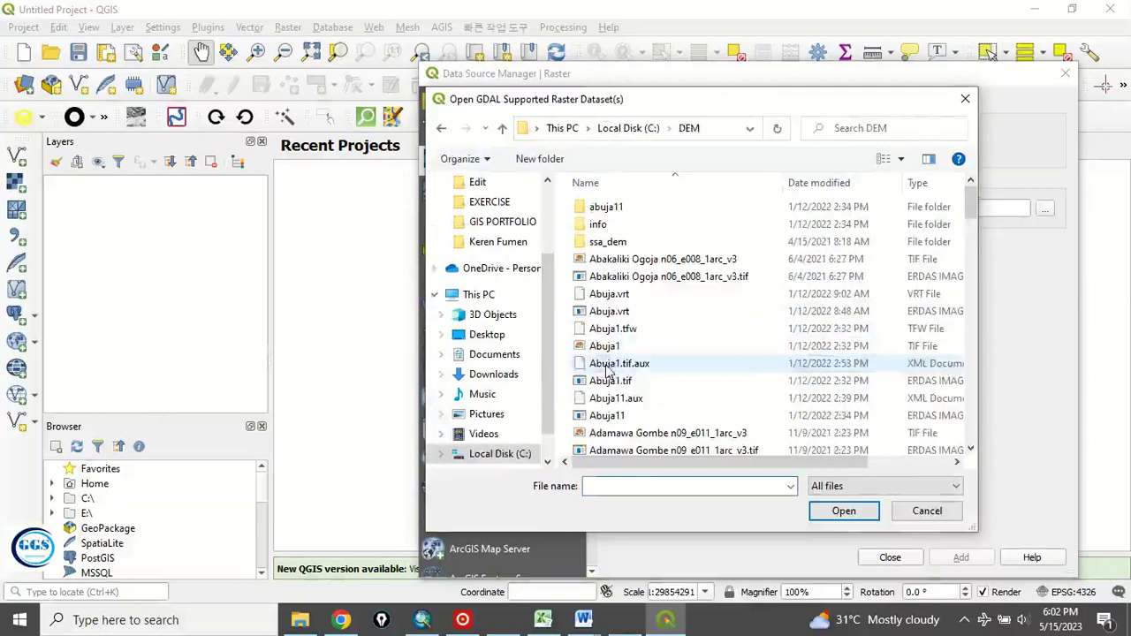
scroll(653, 350, "down", 5)
scroll(652, 349, "down", 5)
scroll(653, 349, "down", 4)
scroll(653, 349, "down", 4)
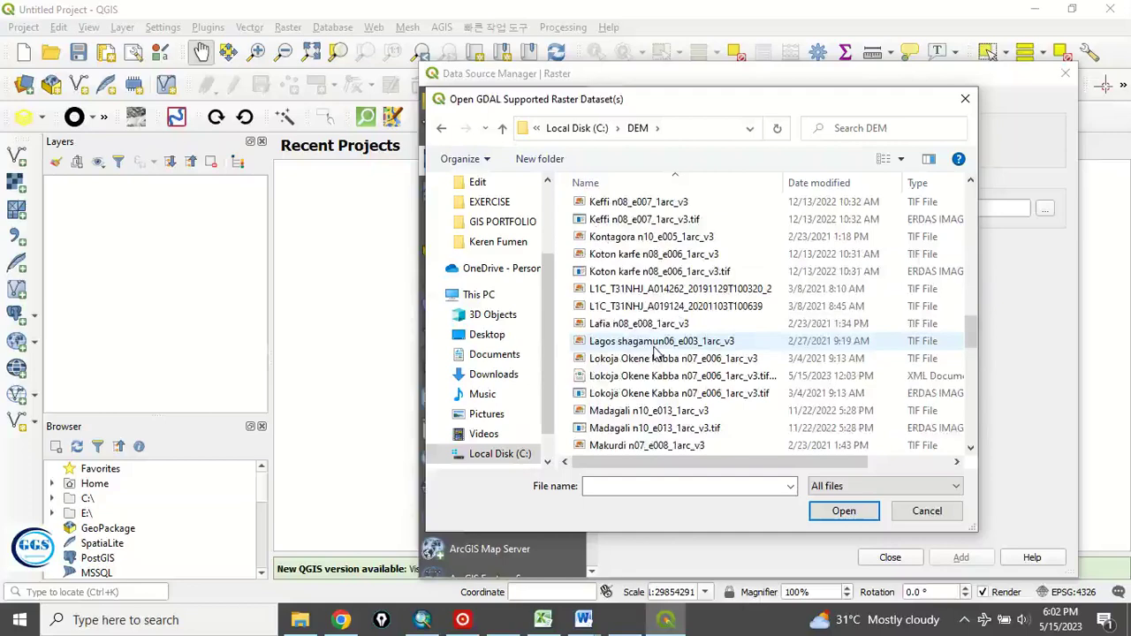
Add 'Lokoja Okene Kabba n07_e006_1arc_v3.tif' to the project as a raster layer
left_click(621, 361)
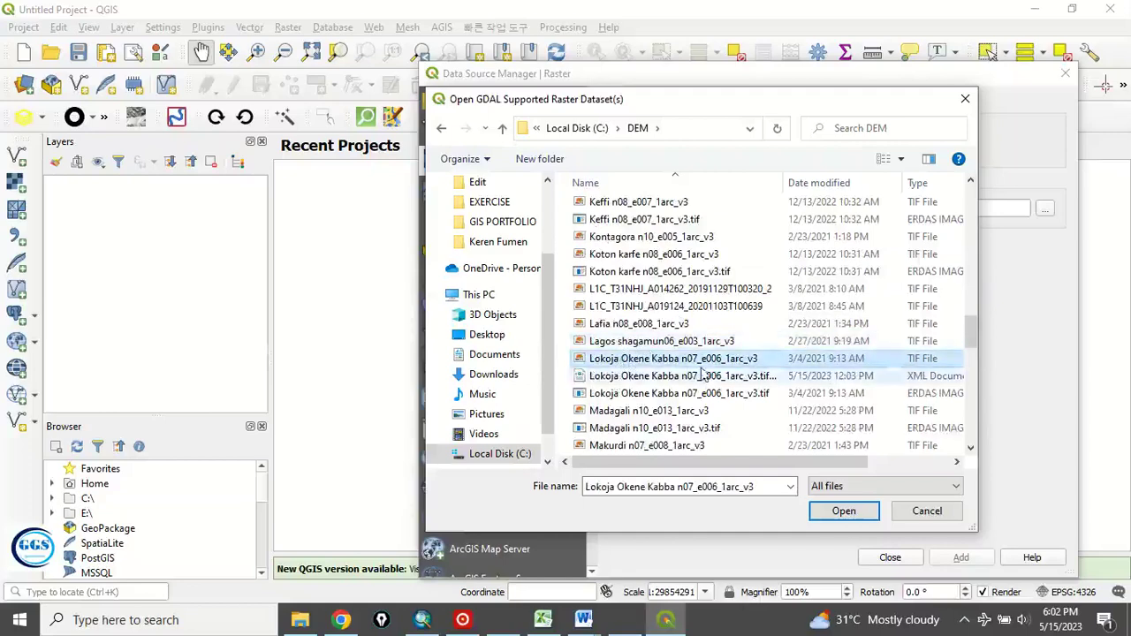
left_click(836, 515)
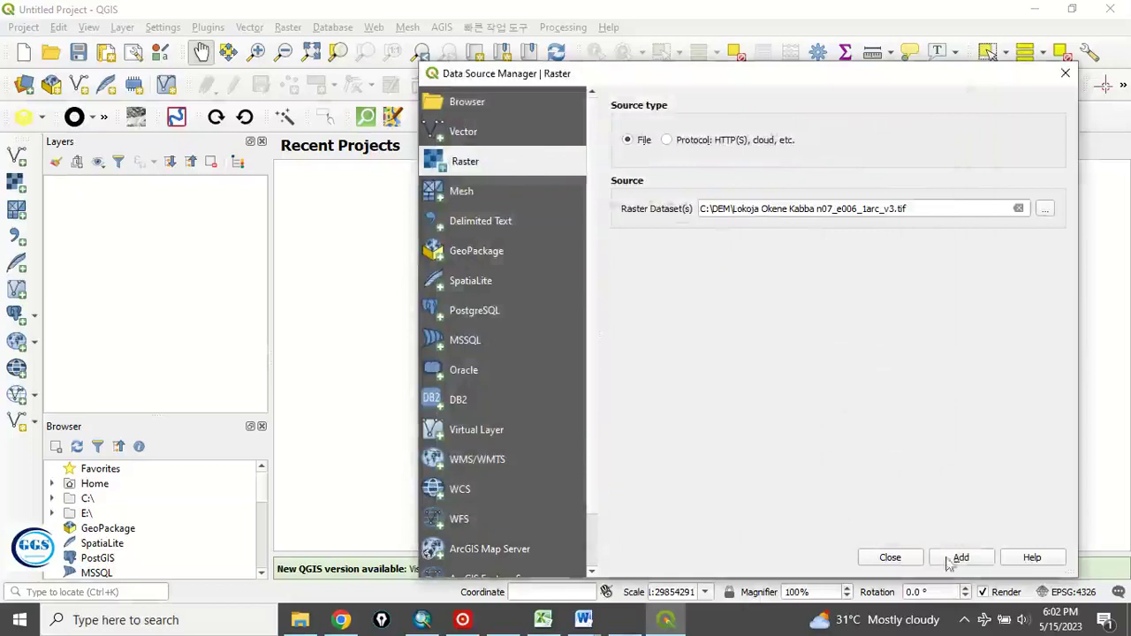
left_click(960, 560)
left_click(893, 558)
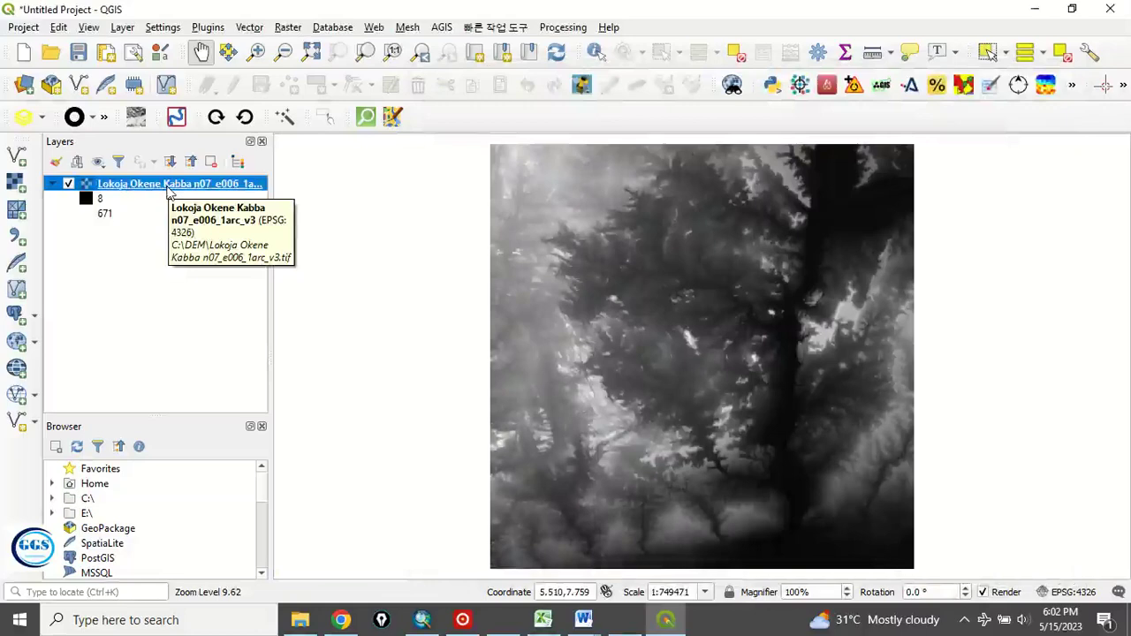
right_click(168, 192)
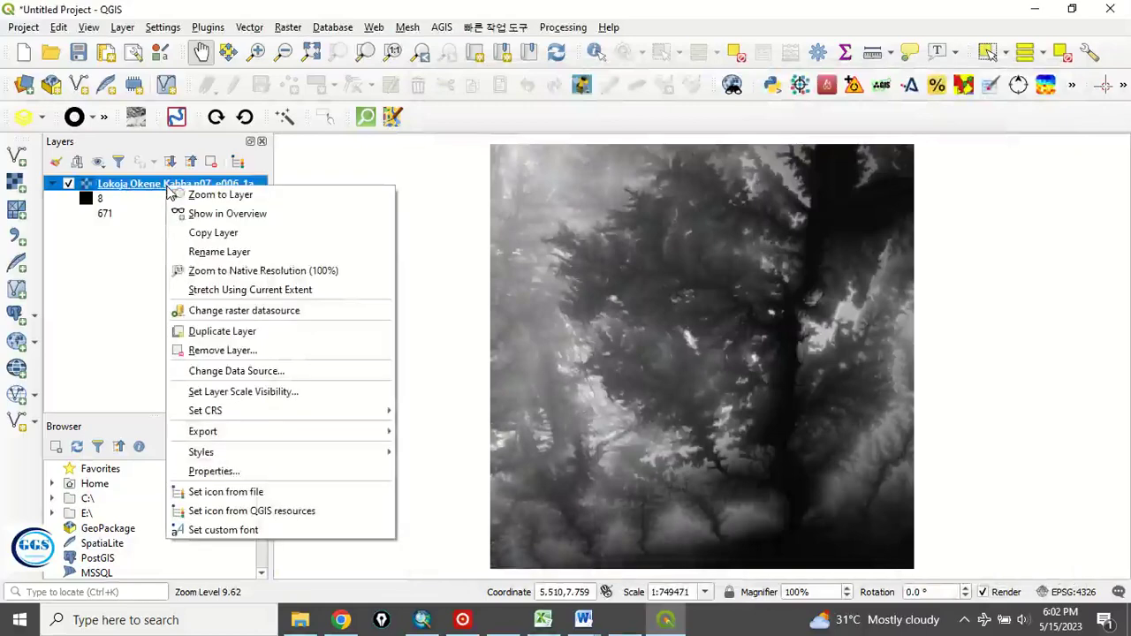
left_click(218, 479)
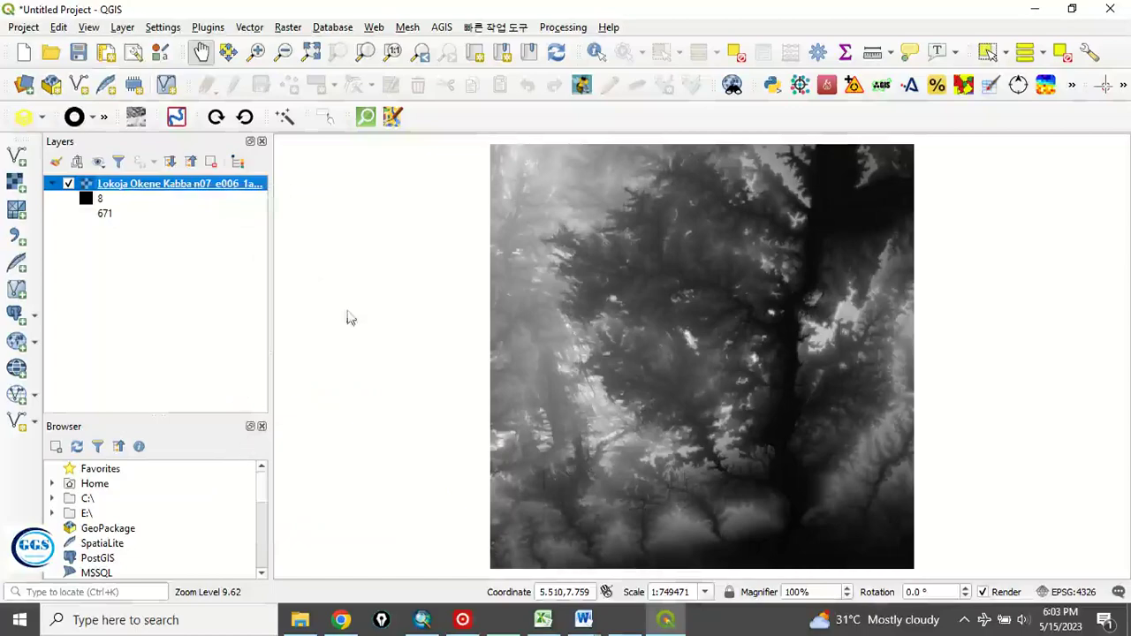
left_click_drag(575, 281, 590, 90)
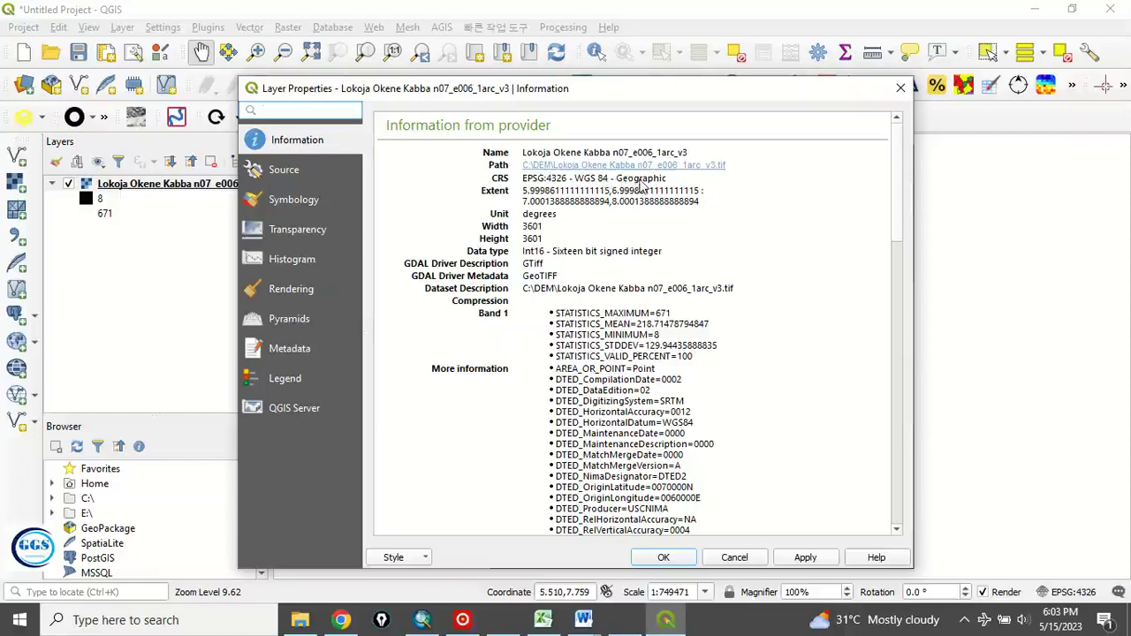
left_click(900, 88)
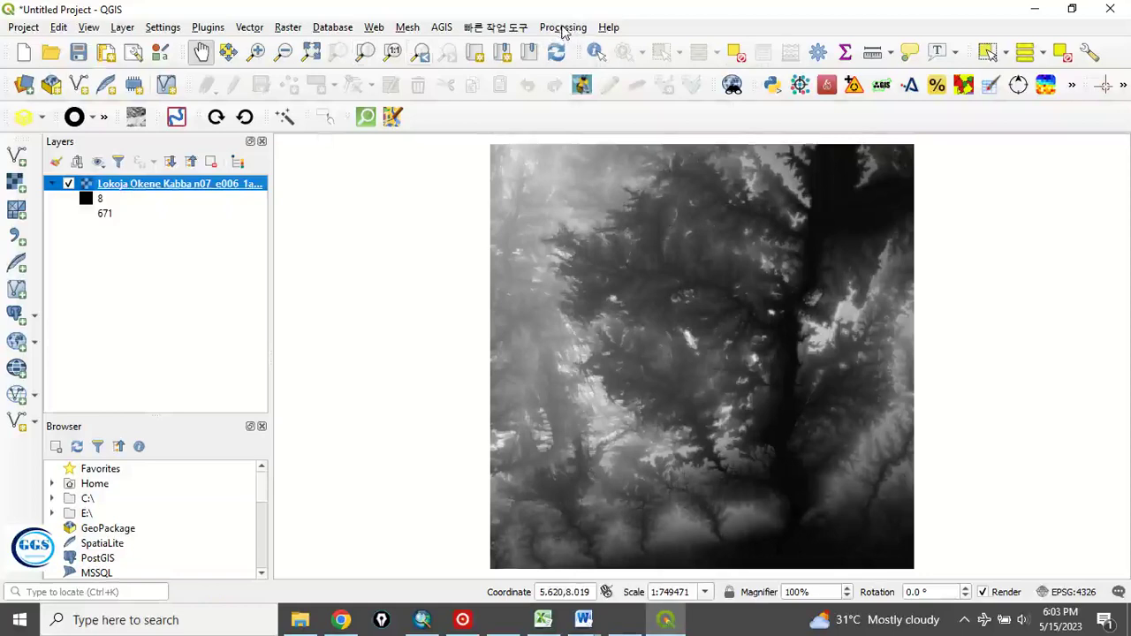
Open the Processing Toolbox and search it for 'repro'
left_click(564, 32)
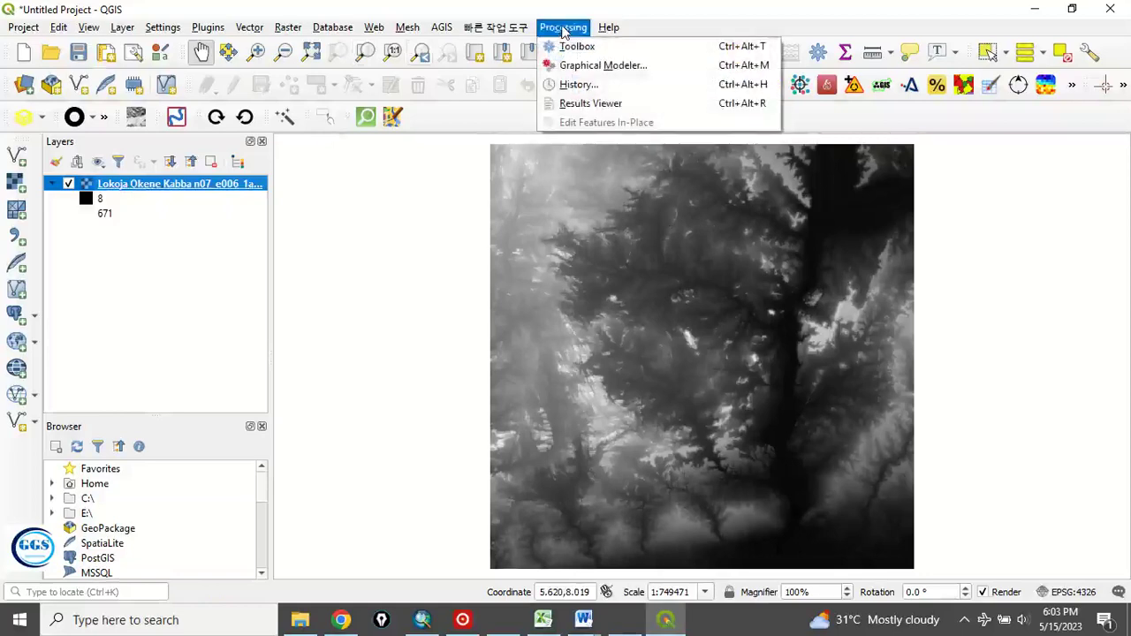
left_click(571, 50)
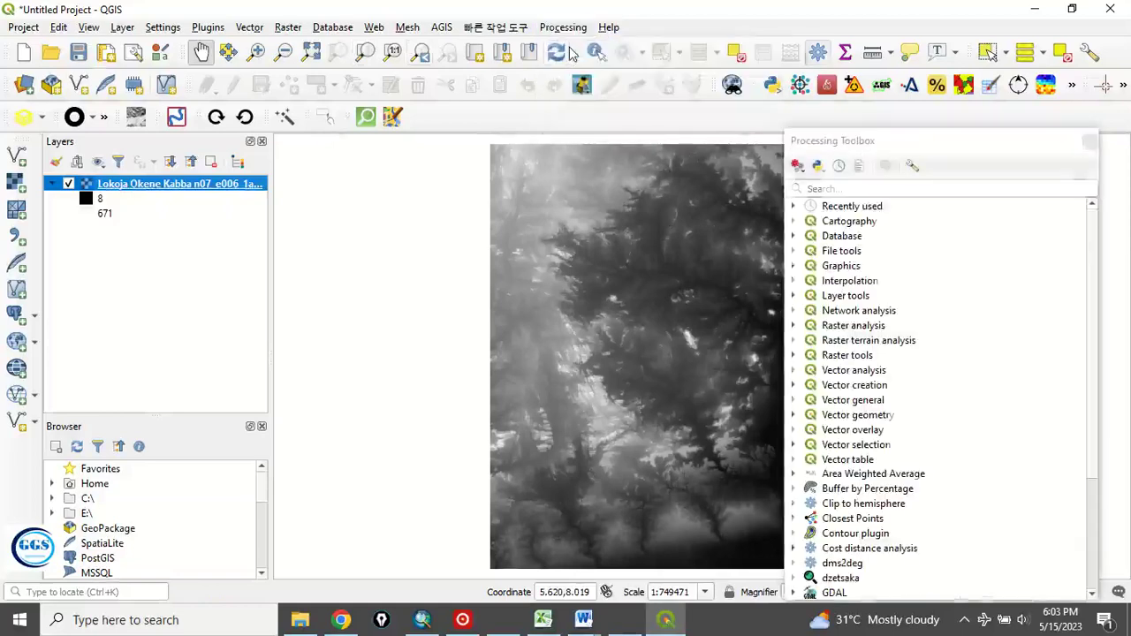
left_click(849, 189)
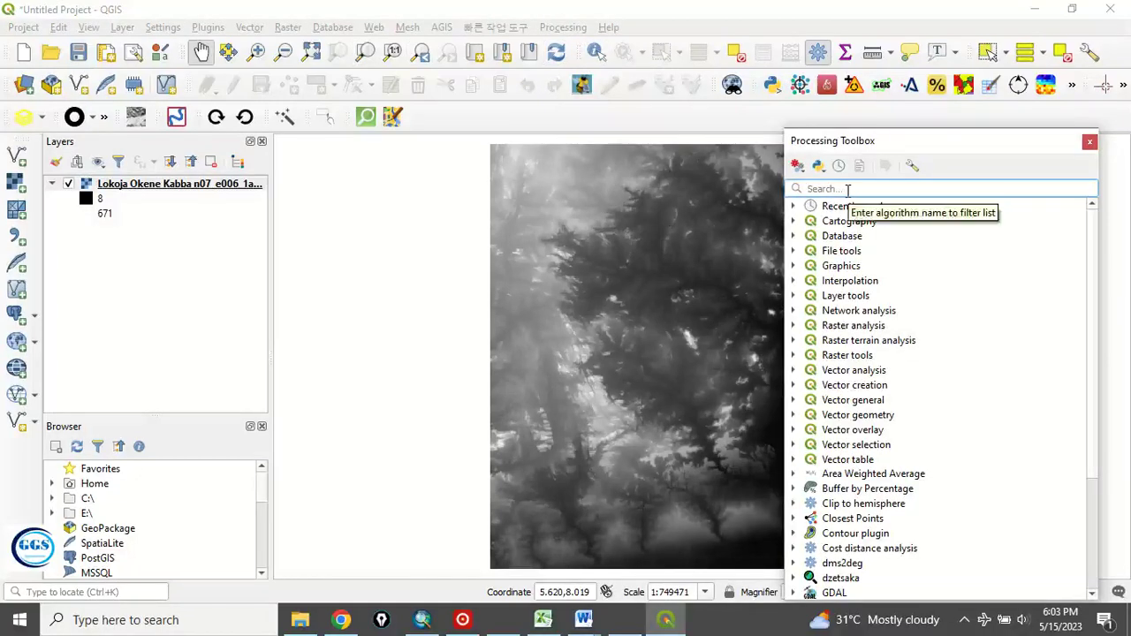
type("repr")
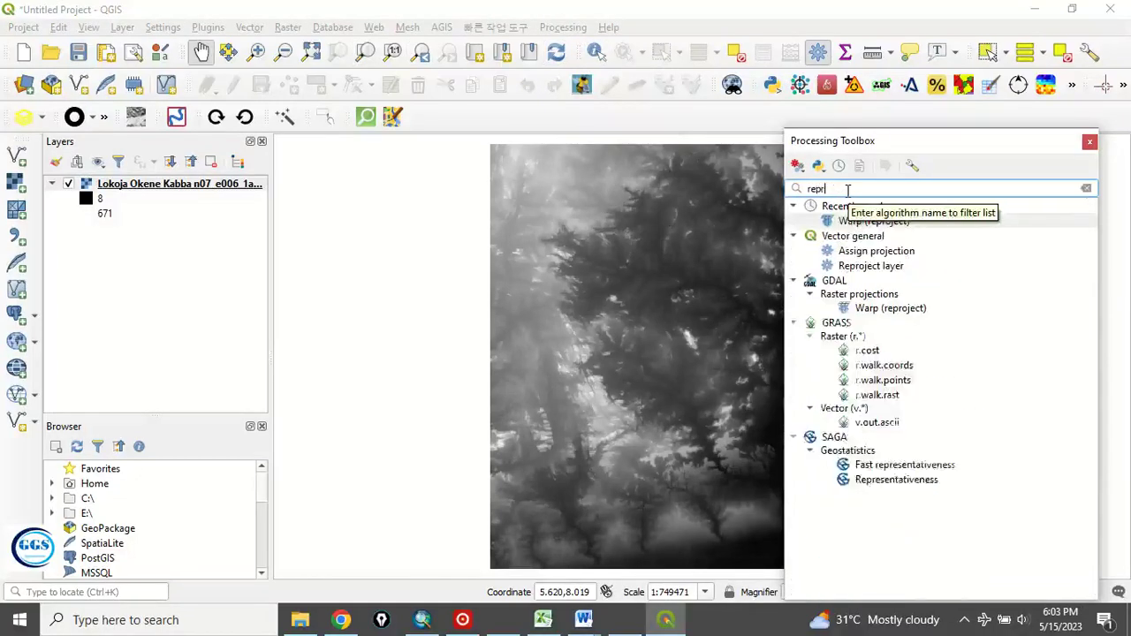
type("oject")
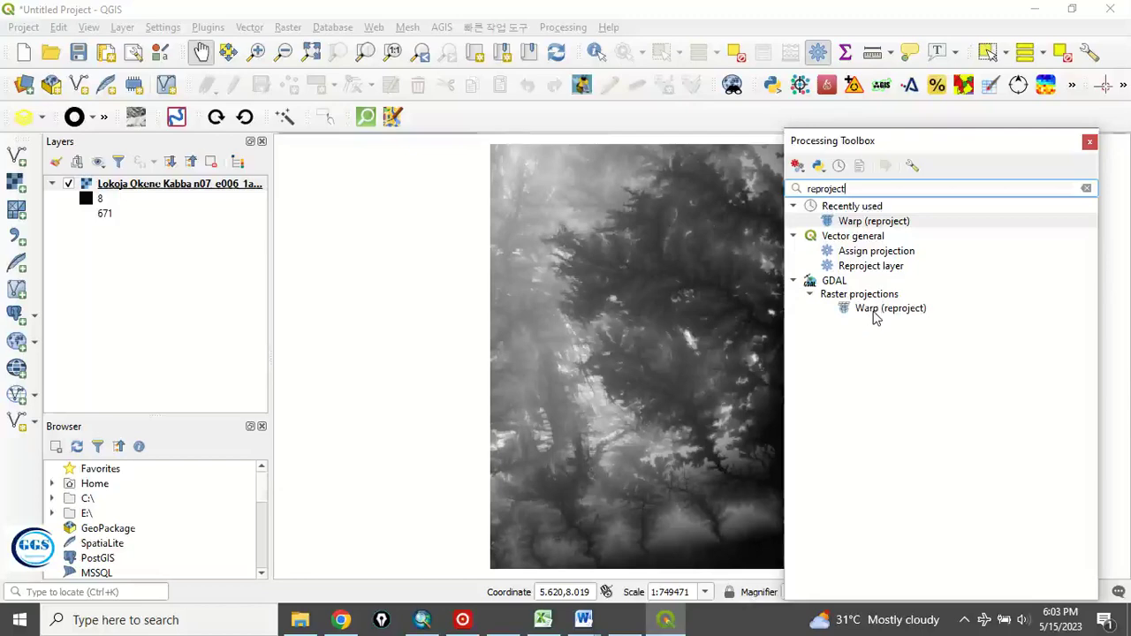
Open GDAL's Warp (reproject) tool from the results, then close it unrun
left_click(897, 311)
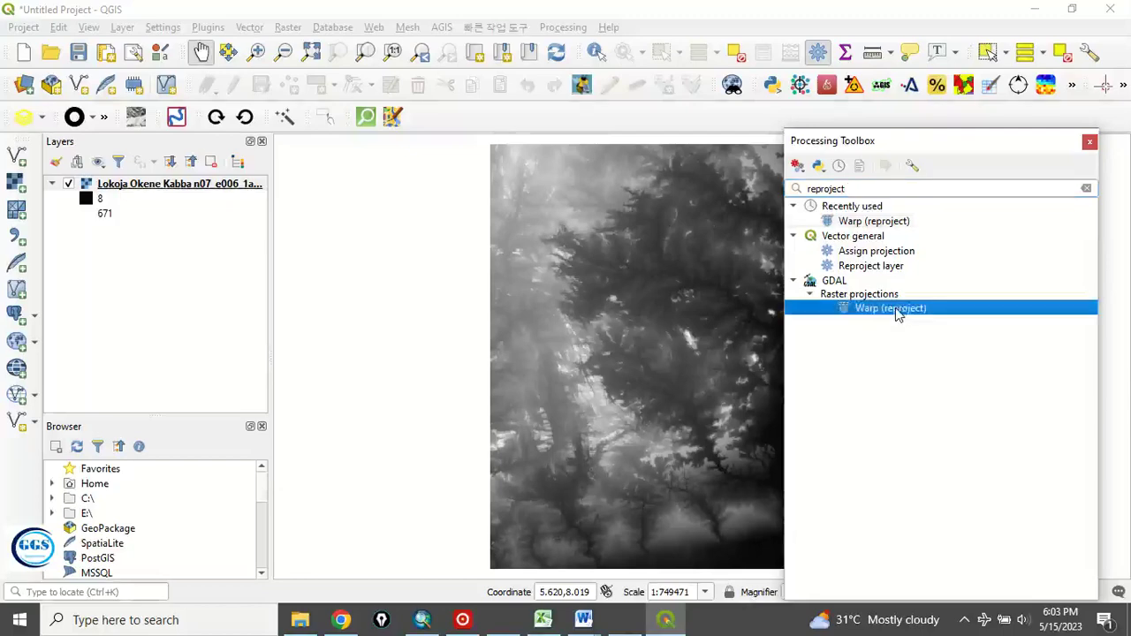
double_click(897, 309)
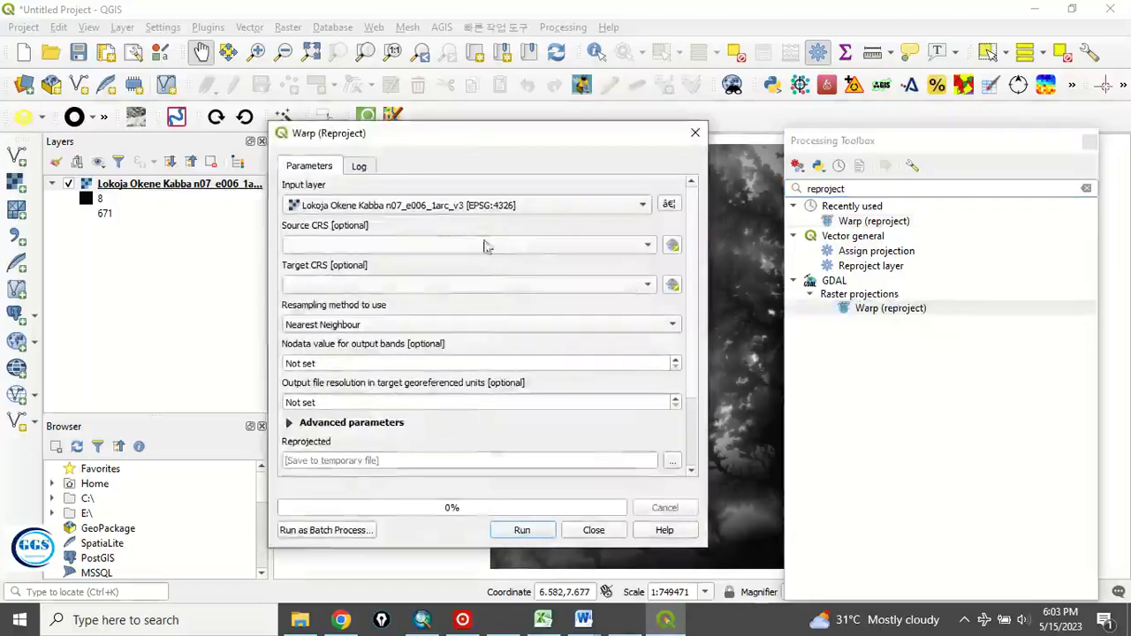
left_click_drag(425, 140, 423, 116)
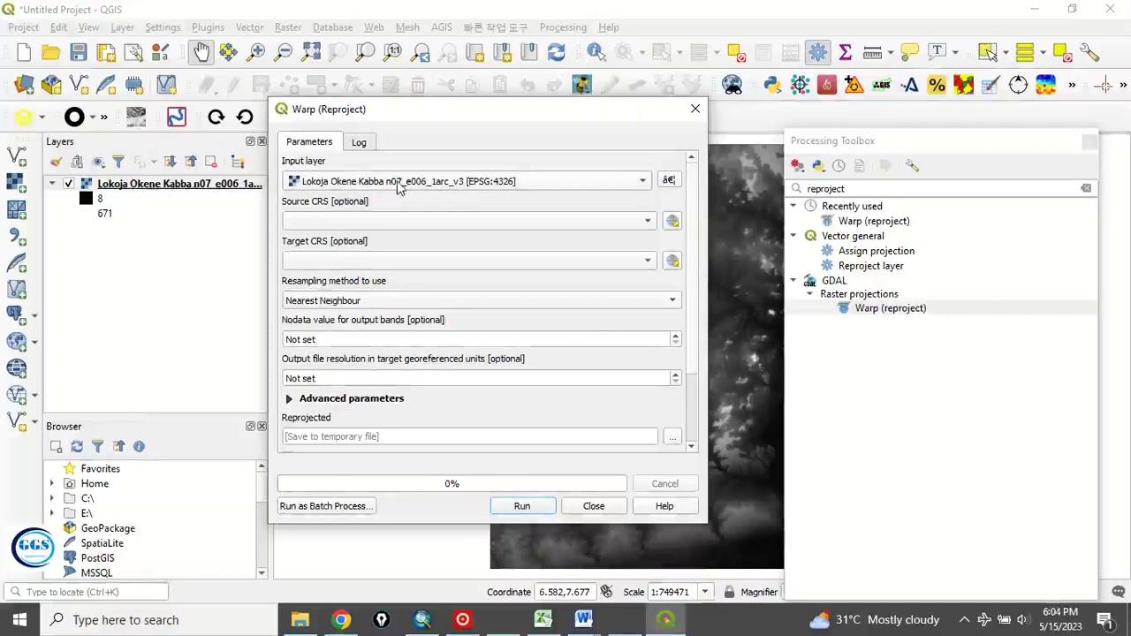
left_click(694, 109)
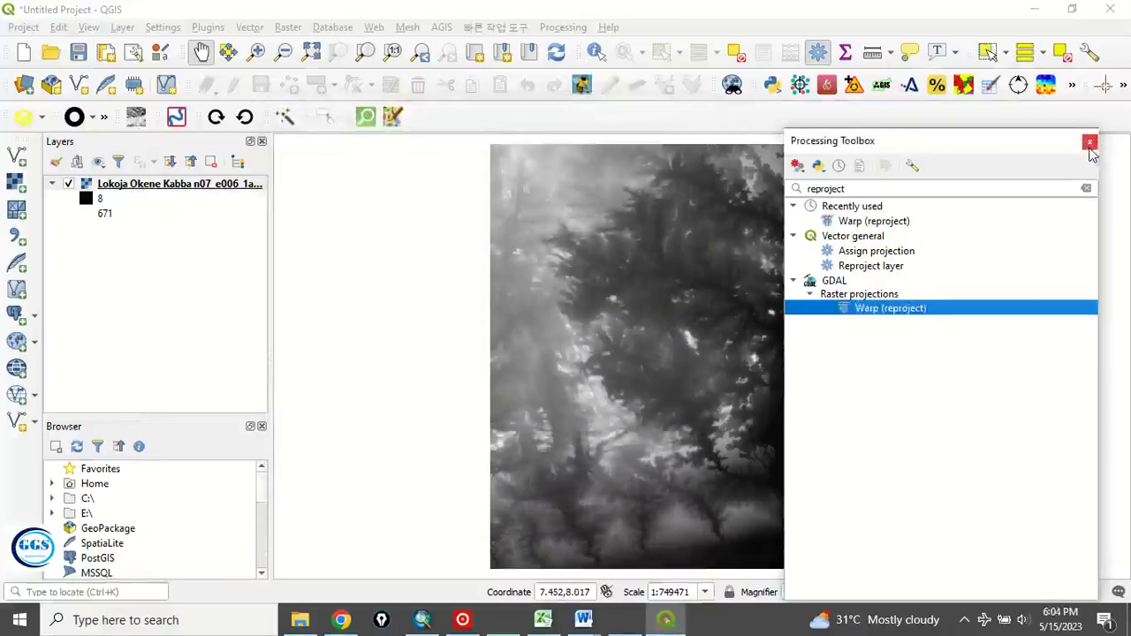
Close the Processing Toolbox and open Warp (Reproject) from Raster > Projections
left_click(1090, 141)
left_click(288, 27)
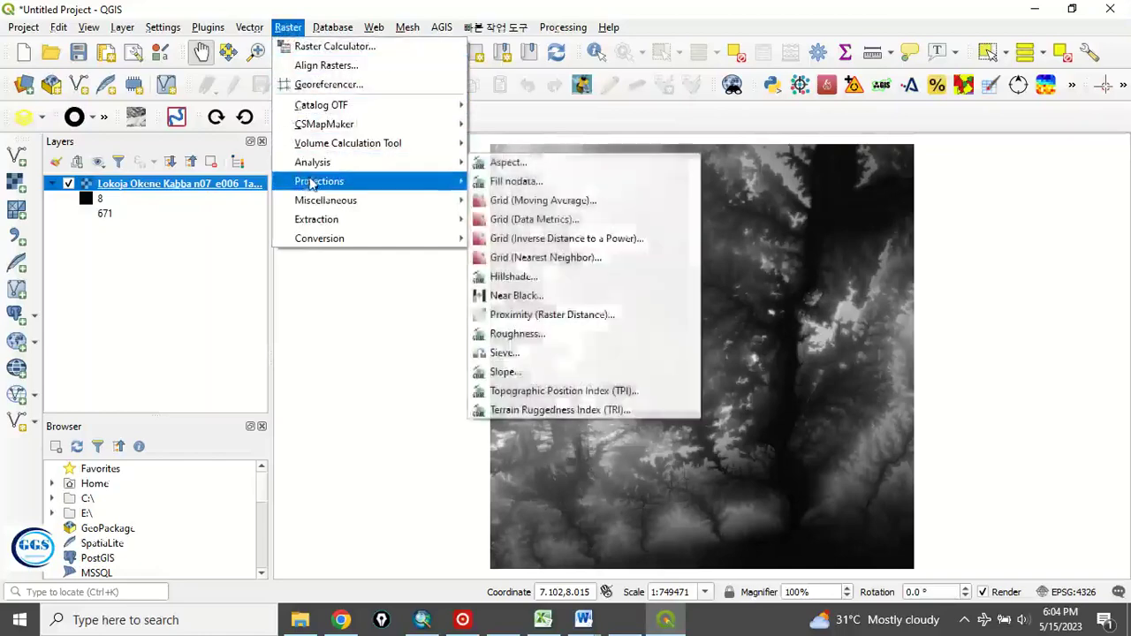
mouse_move(319, 181)
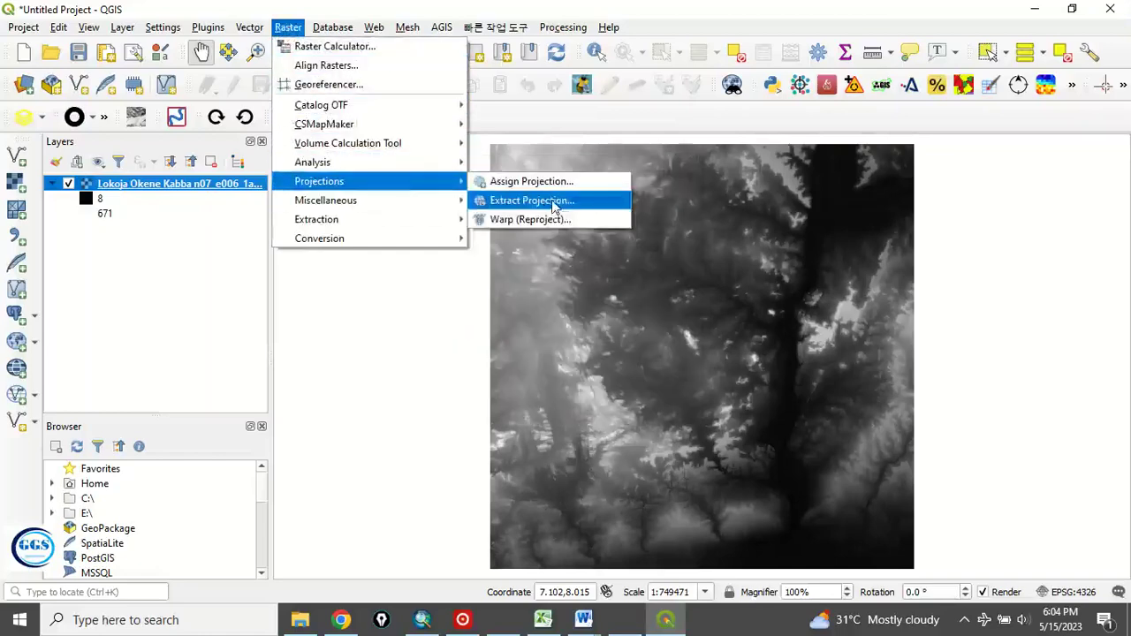
left_click(522, 221)
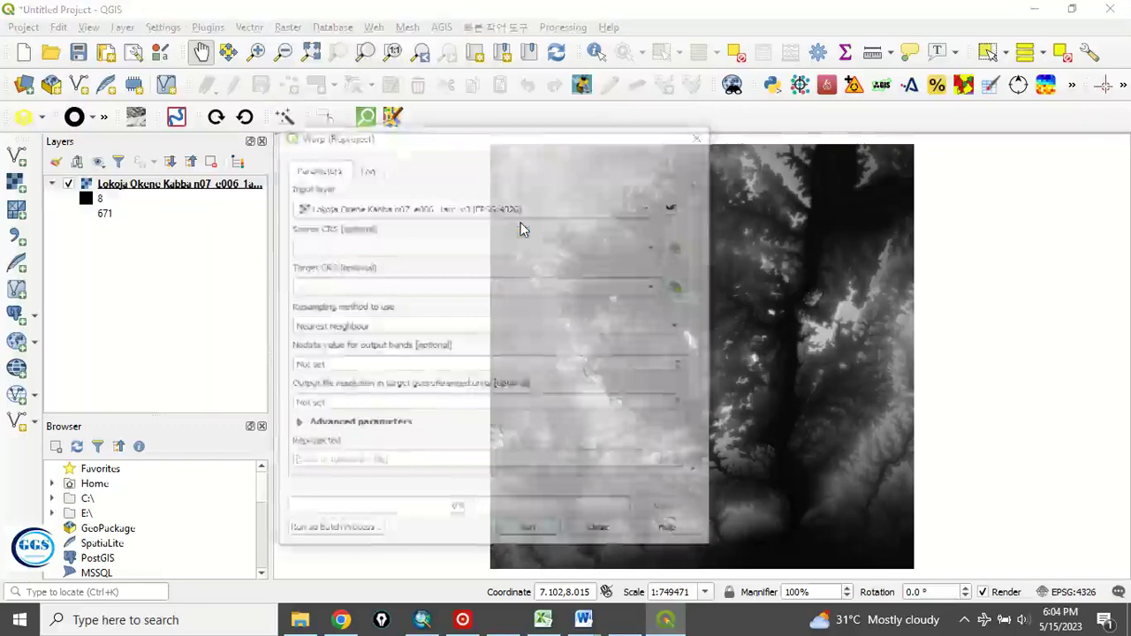
left_click_drag(480, 140, 493, 106)
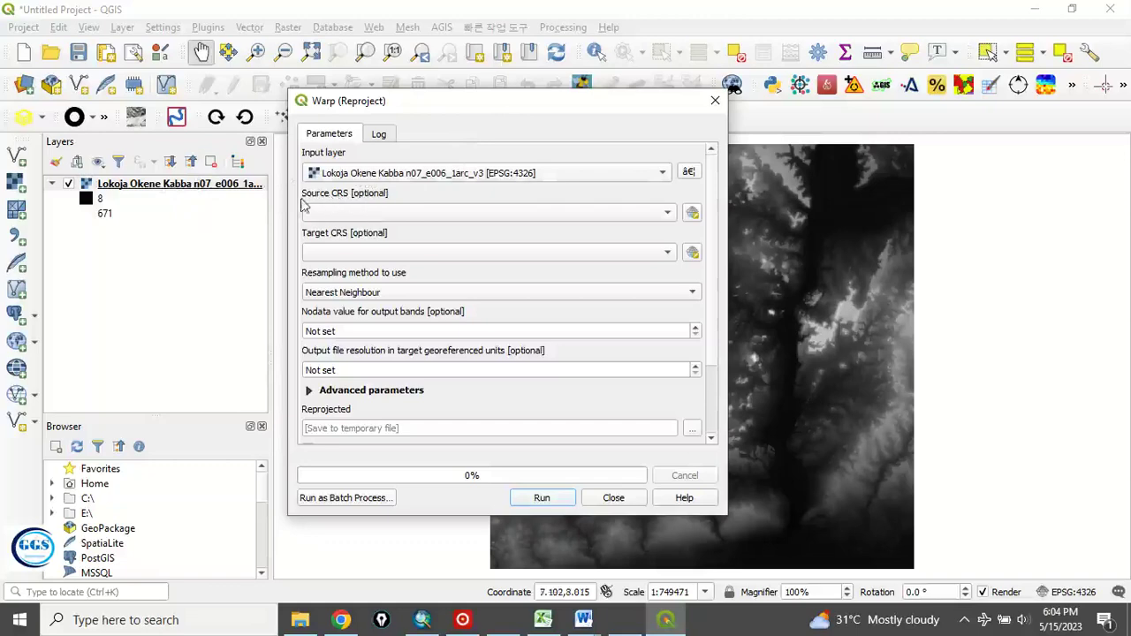
Check the DEM layer's CRS in its layer properties
right_click(175, 186)
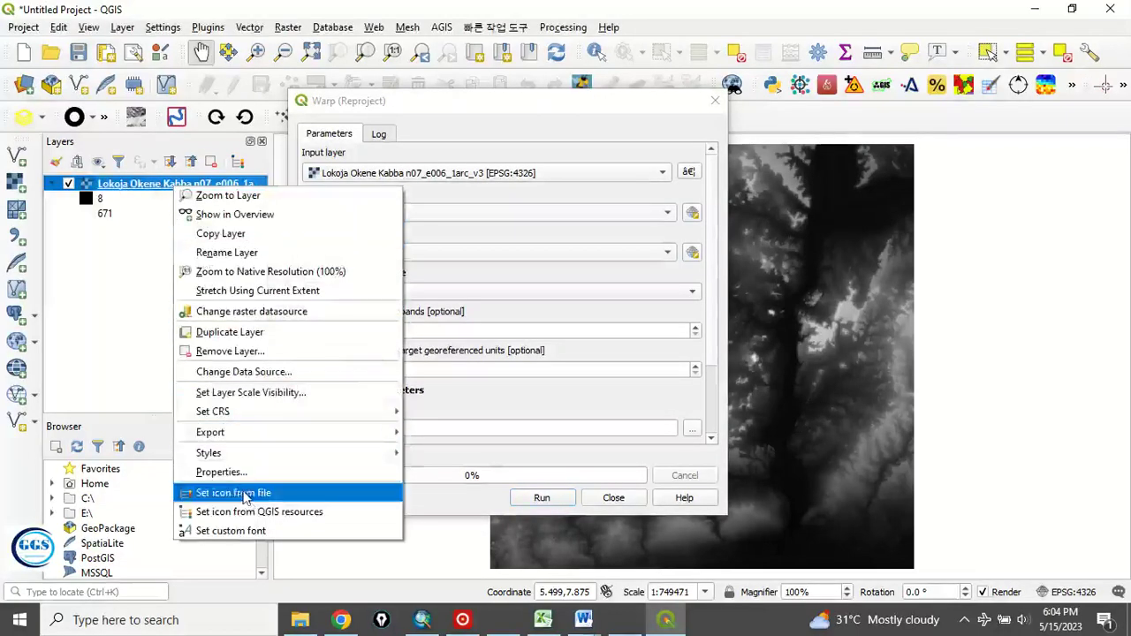
left_click(231, 472)
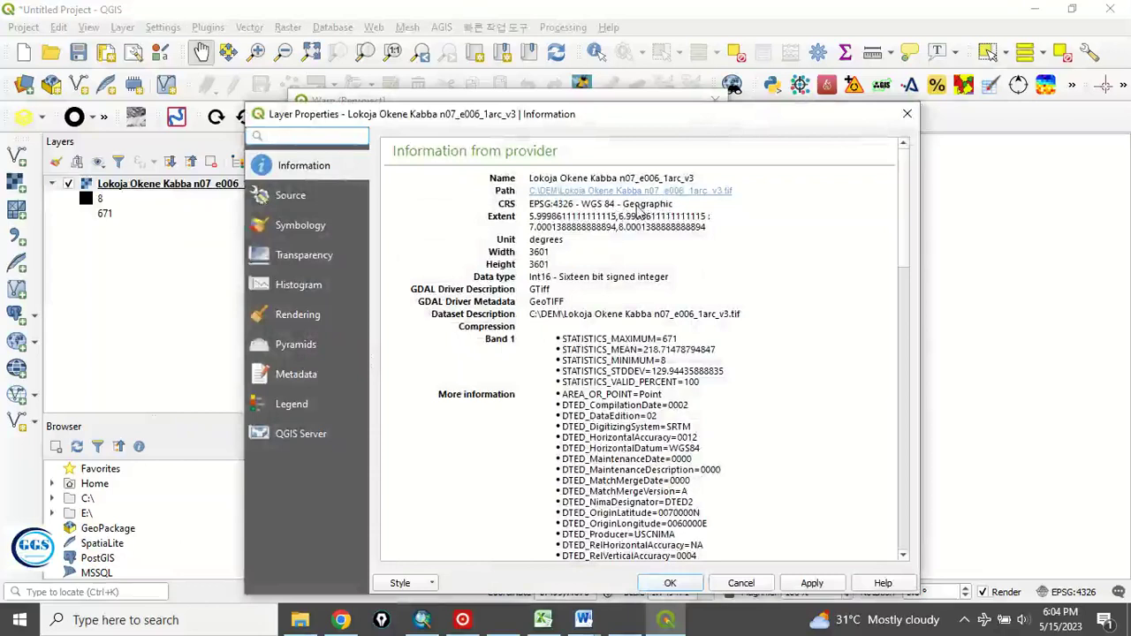
left_click(907, 113)
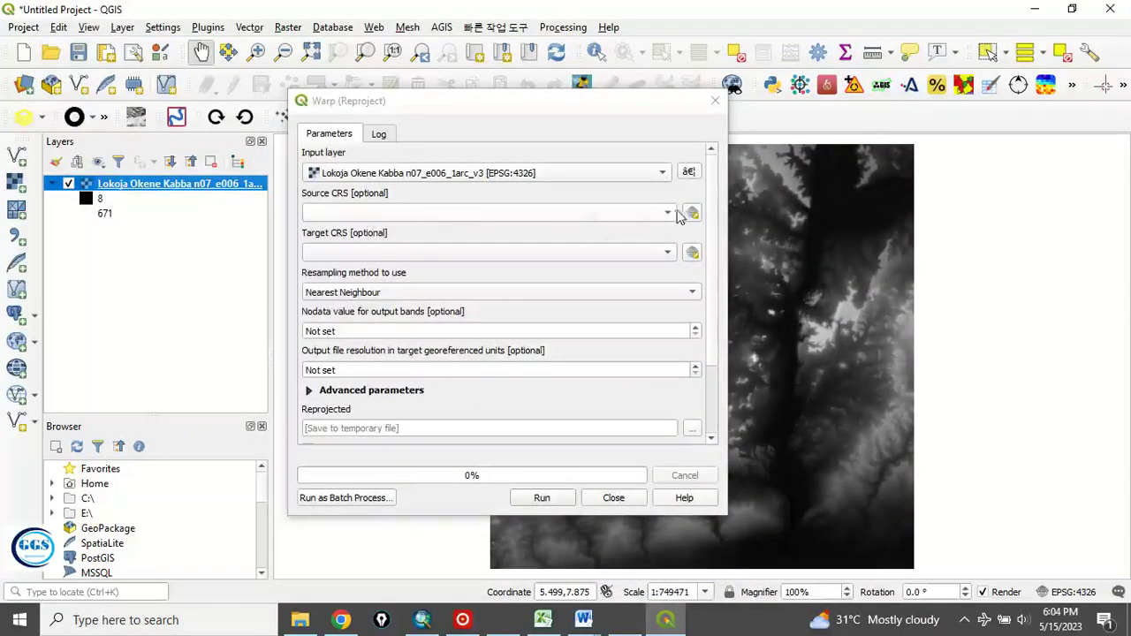
Set the Warp source CRS to EPSG:4326 - WGS 84 and open the target CRS picker
left_click(668, 213)
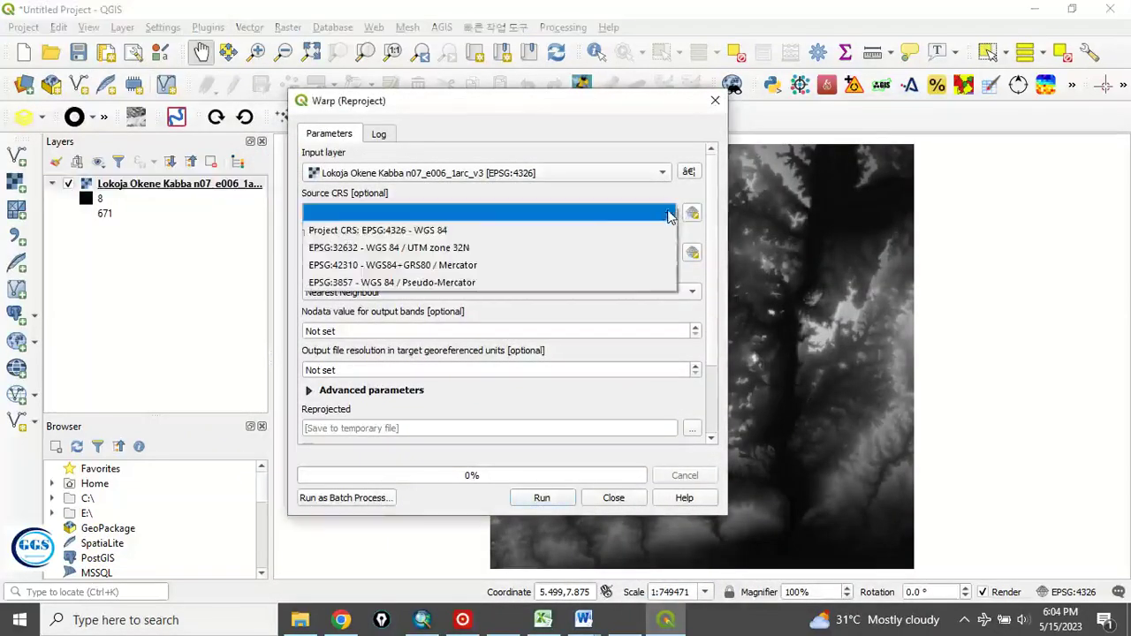
left_click(399, 232)
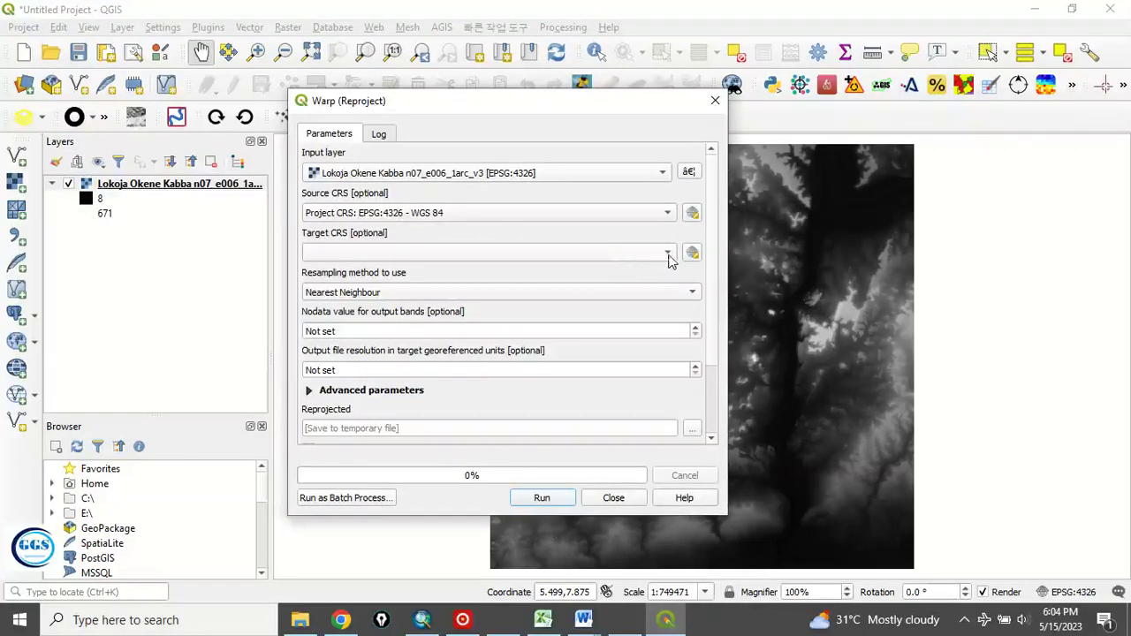
left_click(669, 257)
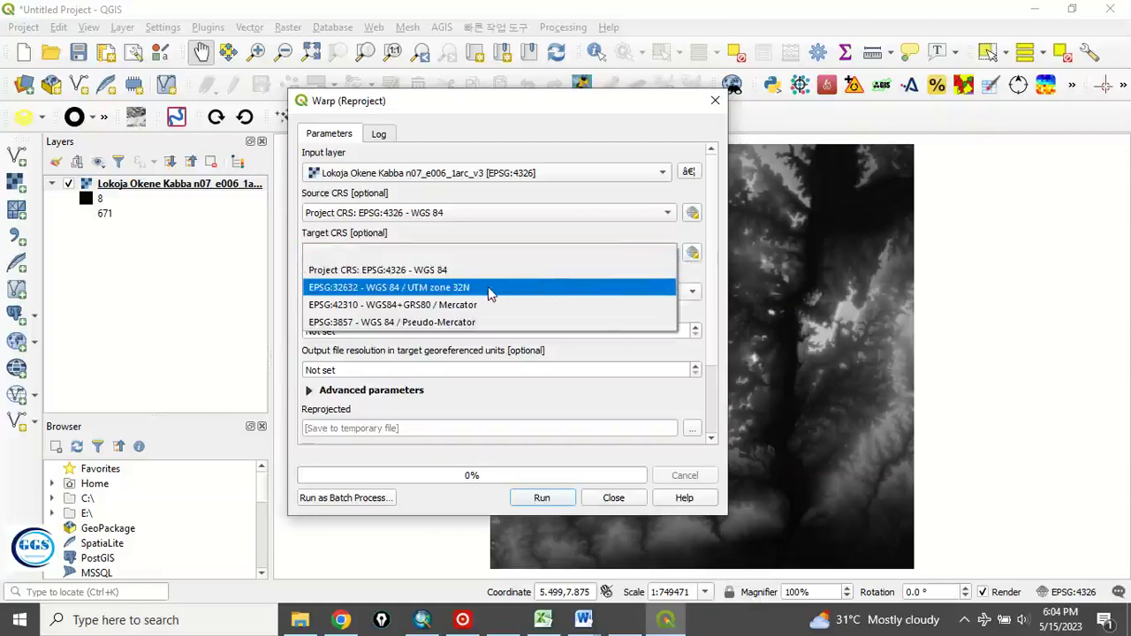
left_click(692, 254)
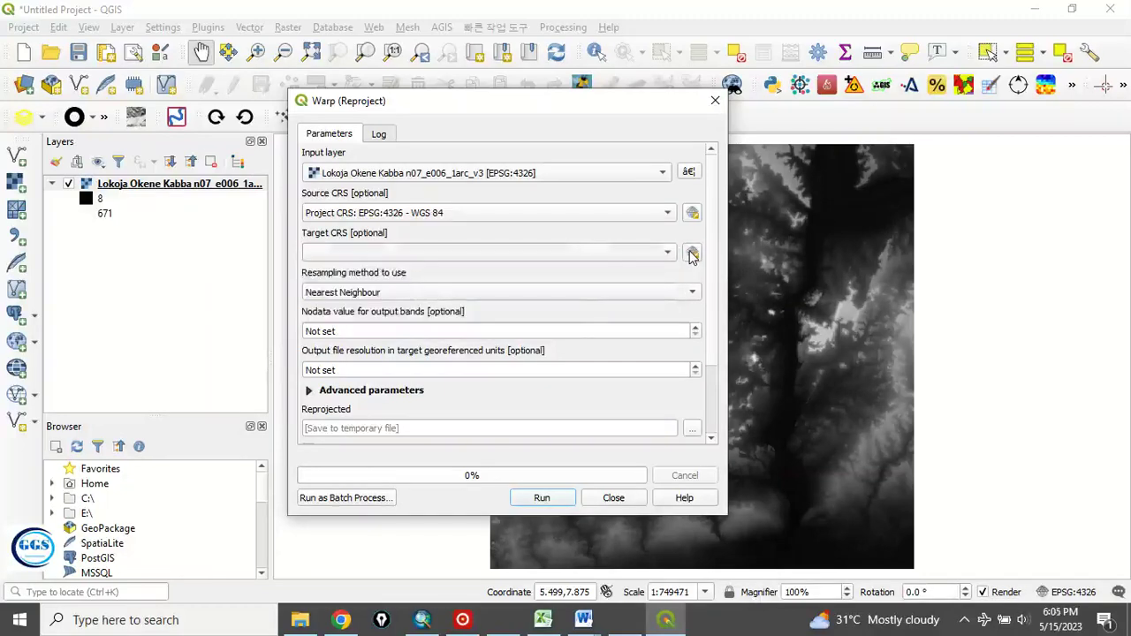
left_click(692, 255)
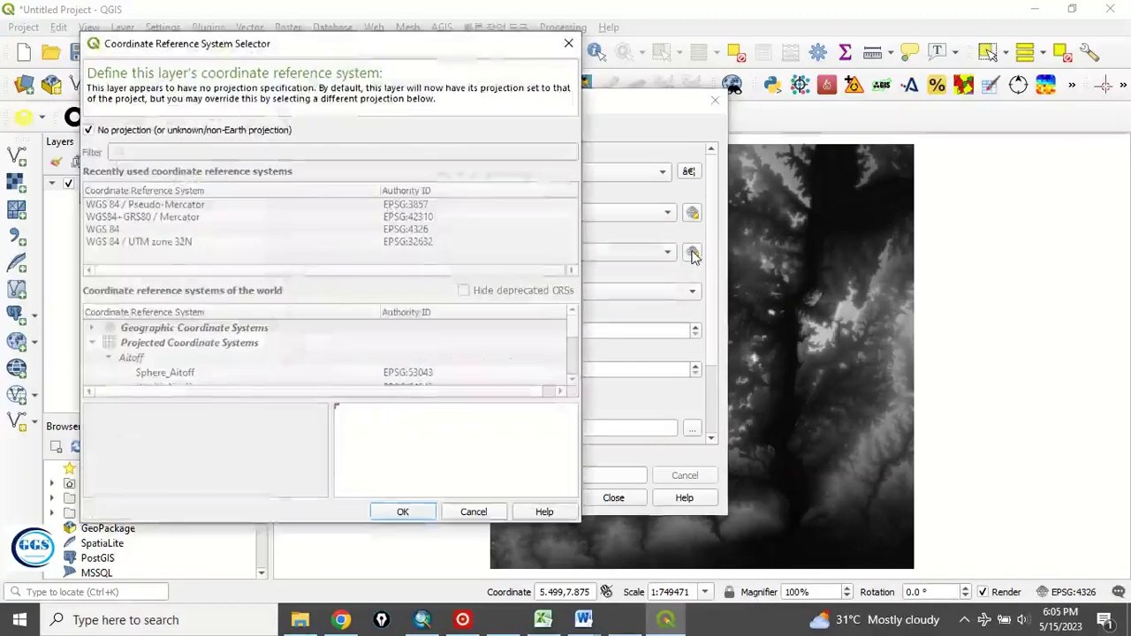
Uncheck No projection, filter by '32n', and pick EPSG:32632 - WGS 84 / UTM zone 32N
left_click(89, 131)
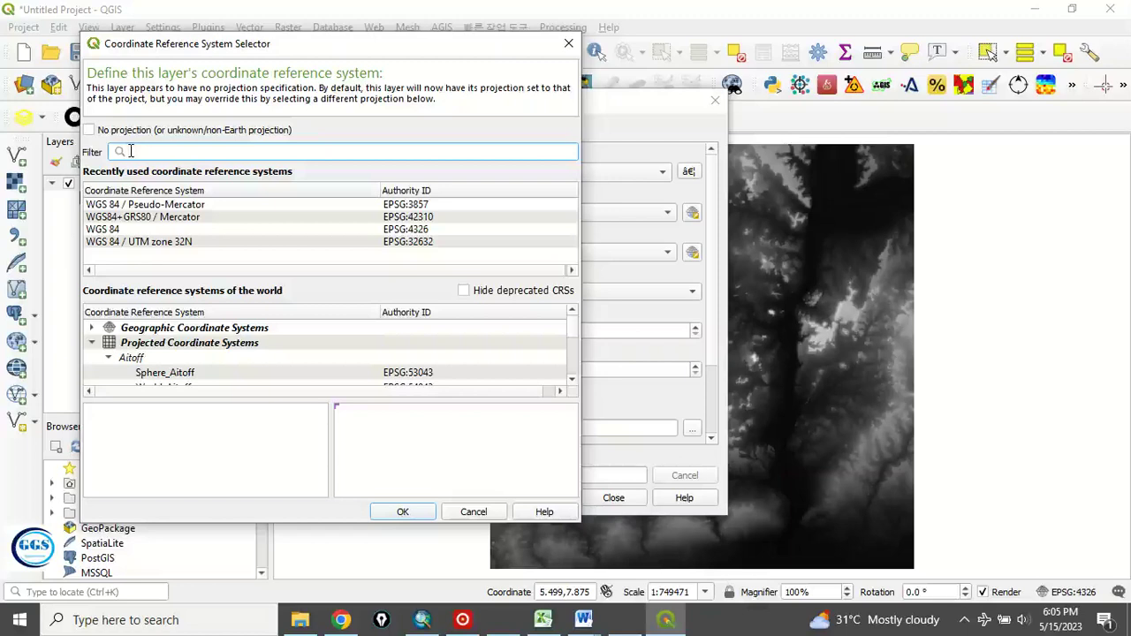
type("32n")
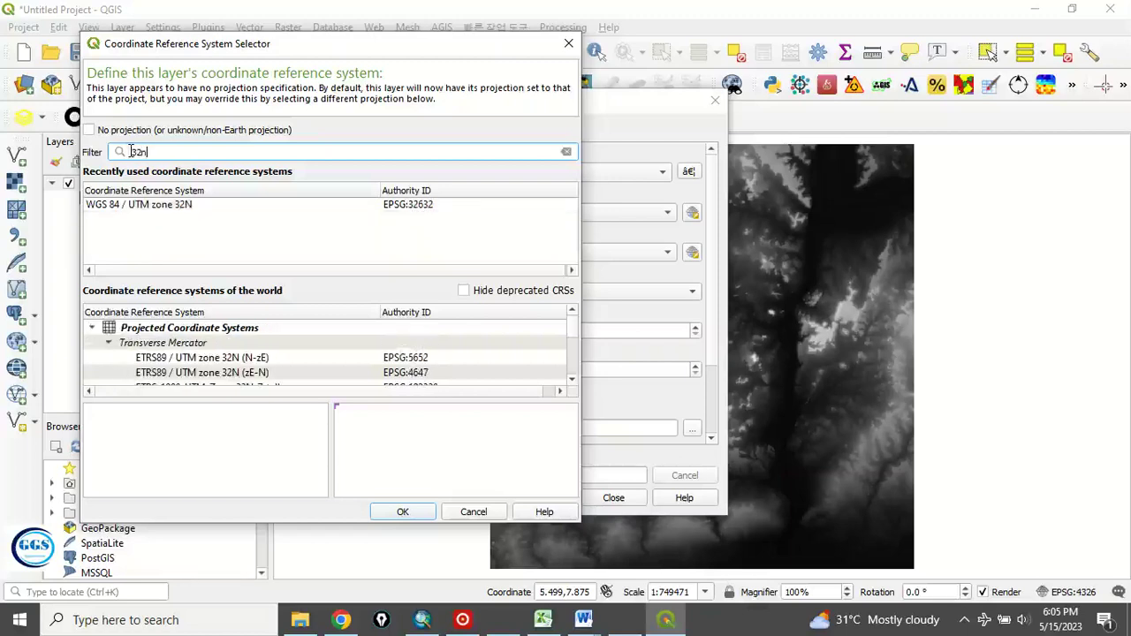
left_click(166, 208)
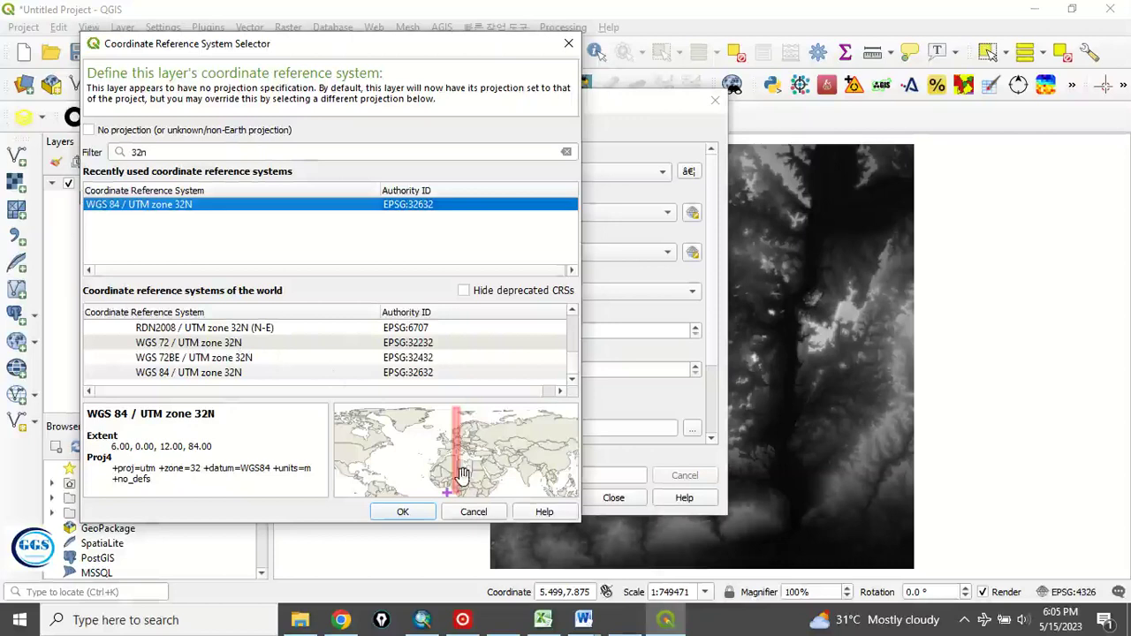
scroll(455, 486, "up", 3)
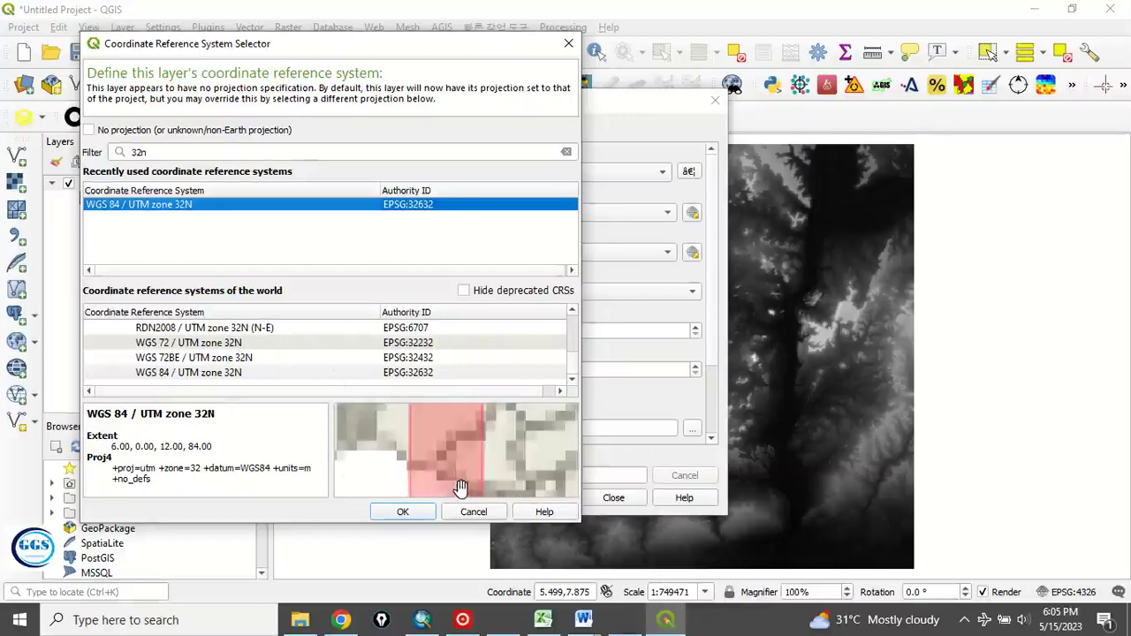
scroll(436, 430, "up", 1)
left_click_drag(435, 431, 434, 457)
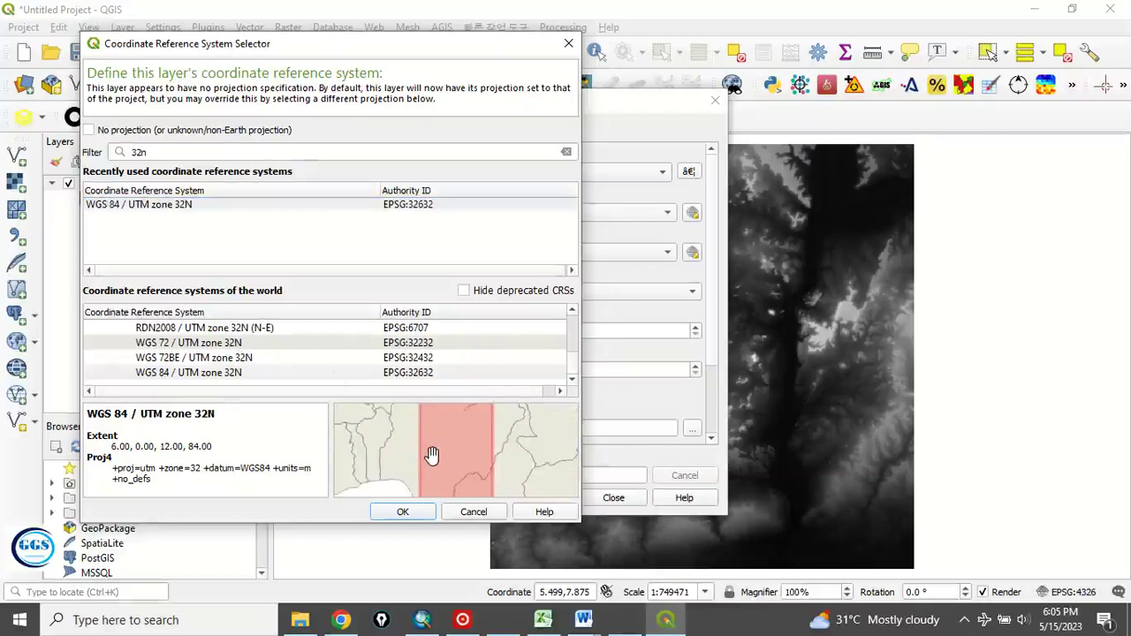
left_click(402, 513)
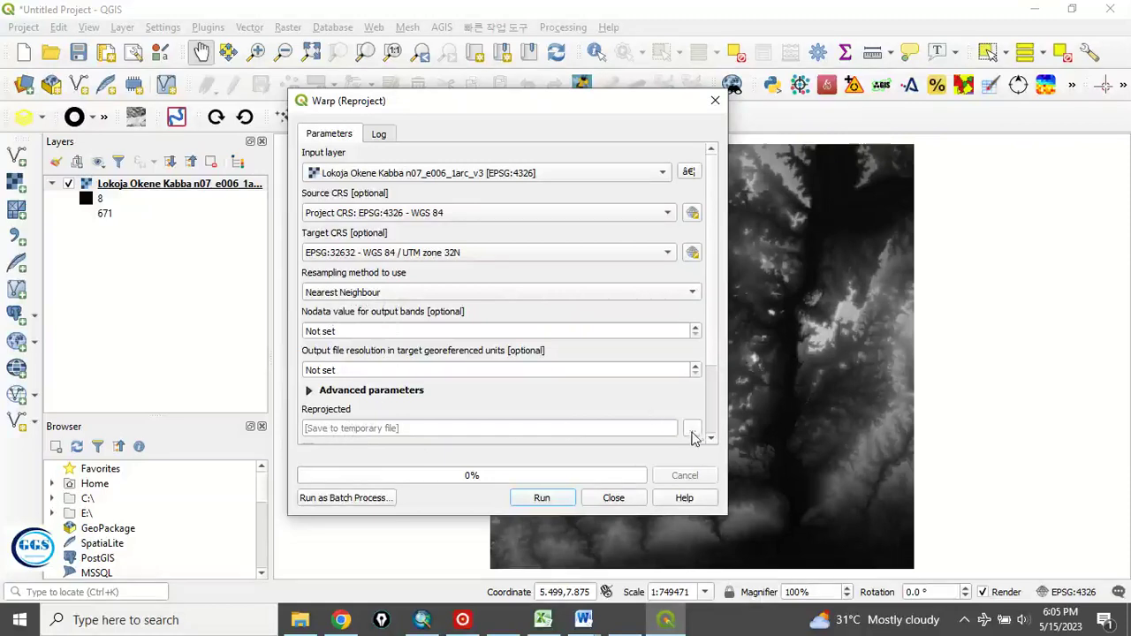
Save the Warp output as Lokoja1_reproject, TIF type, in the Desktop EXERCISE folder
left_click(692, 433)
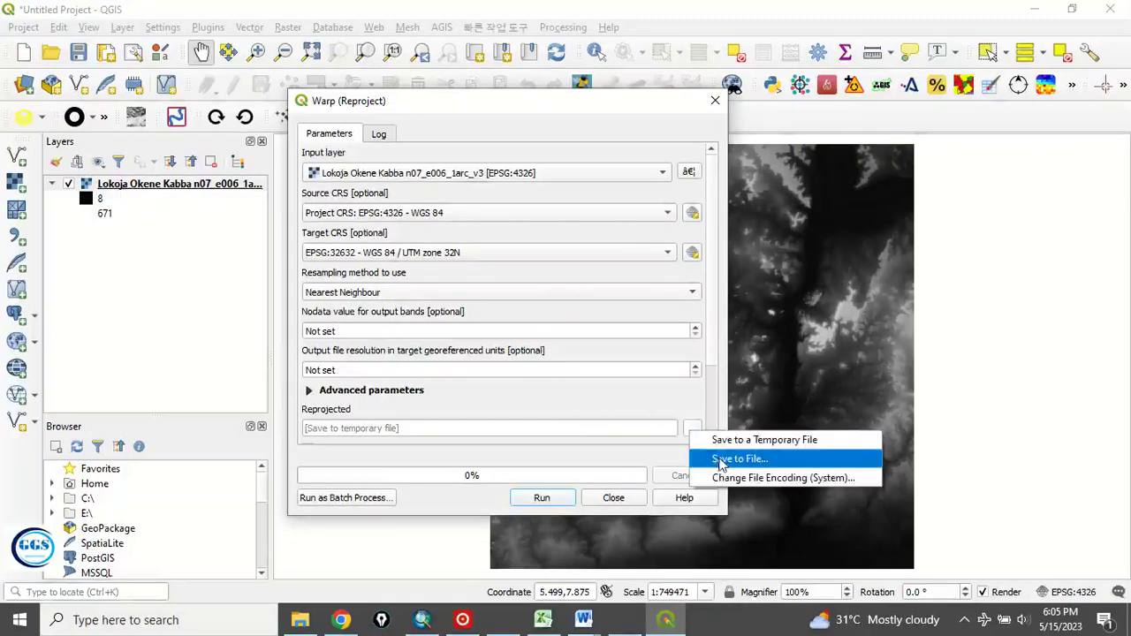
left_click(720, 459)
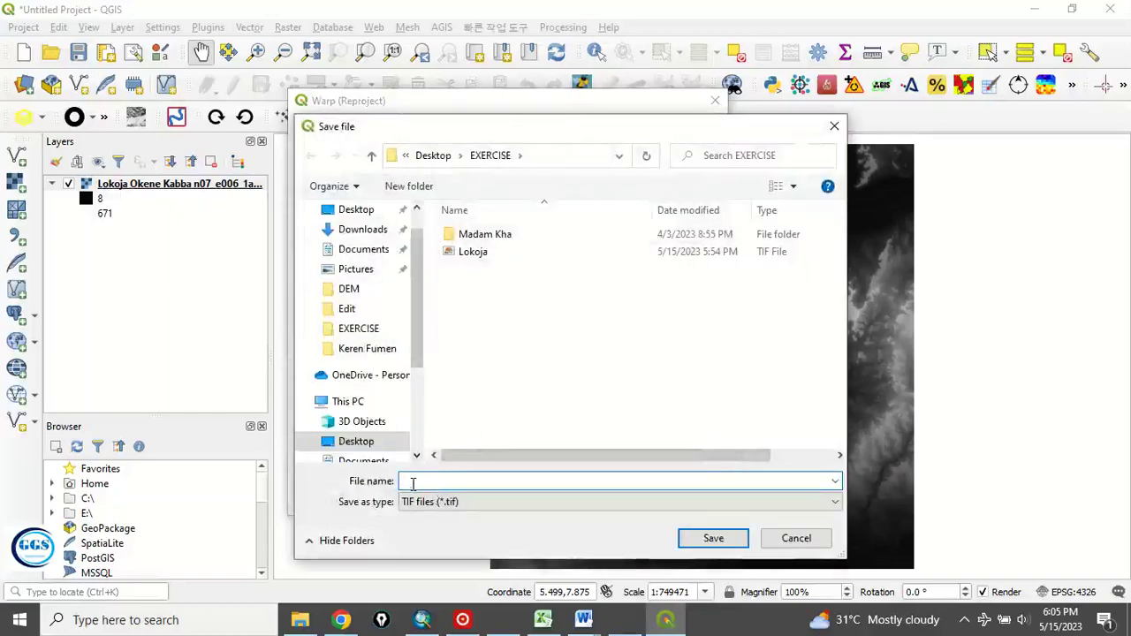
type("L")
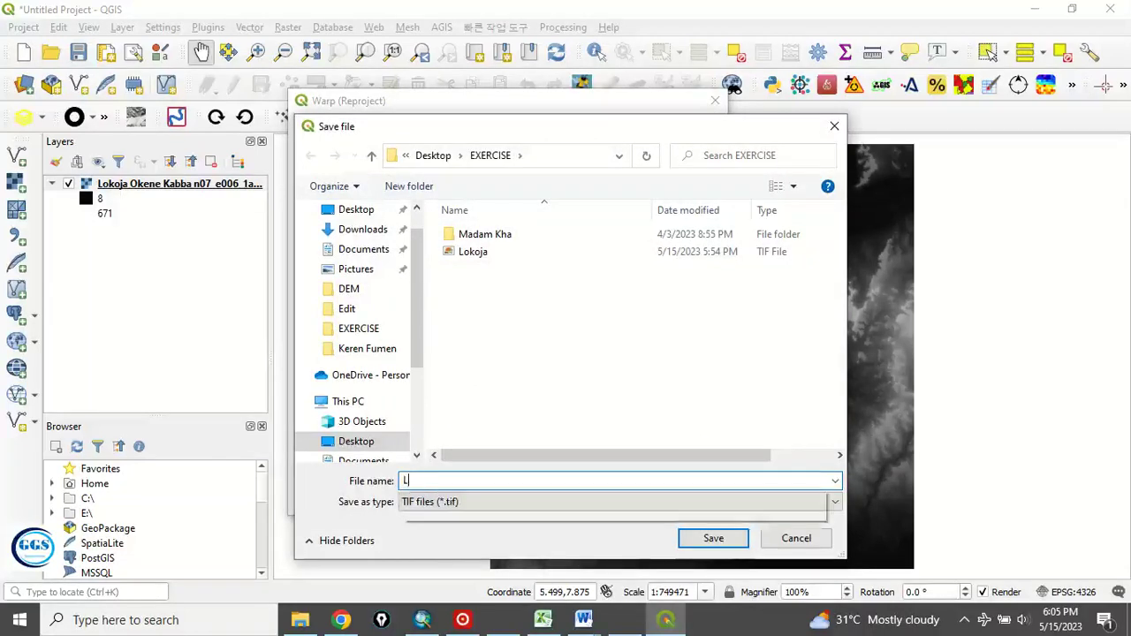
type("okoja")
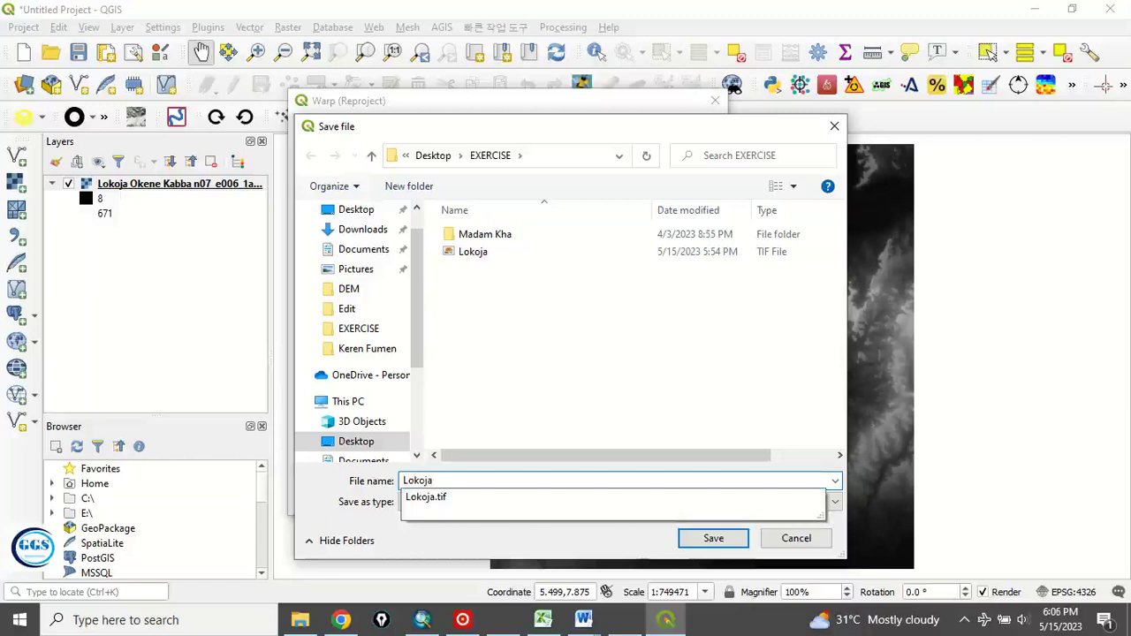
type("1_reproject")
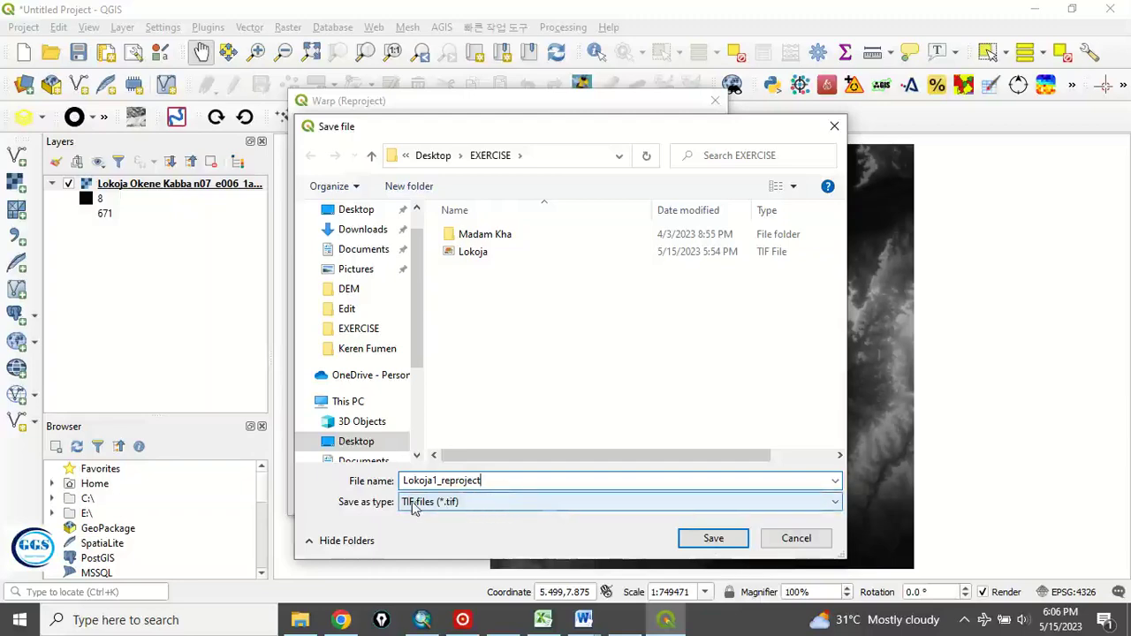
left_click(834, 504)
left_click(431, 122)
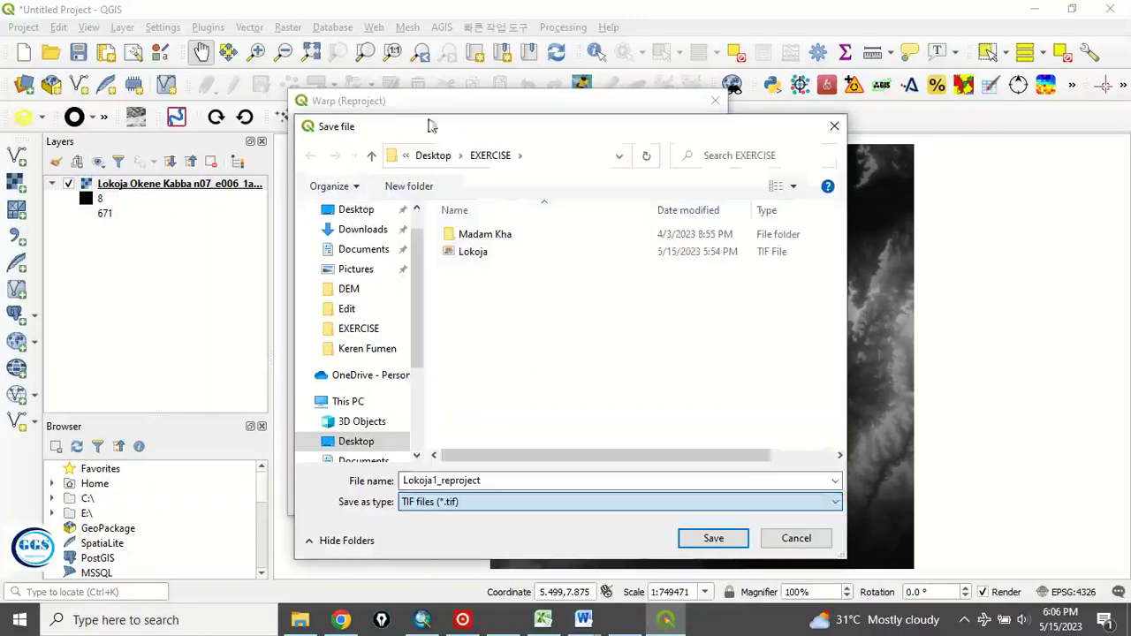
left_click(718, 537)
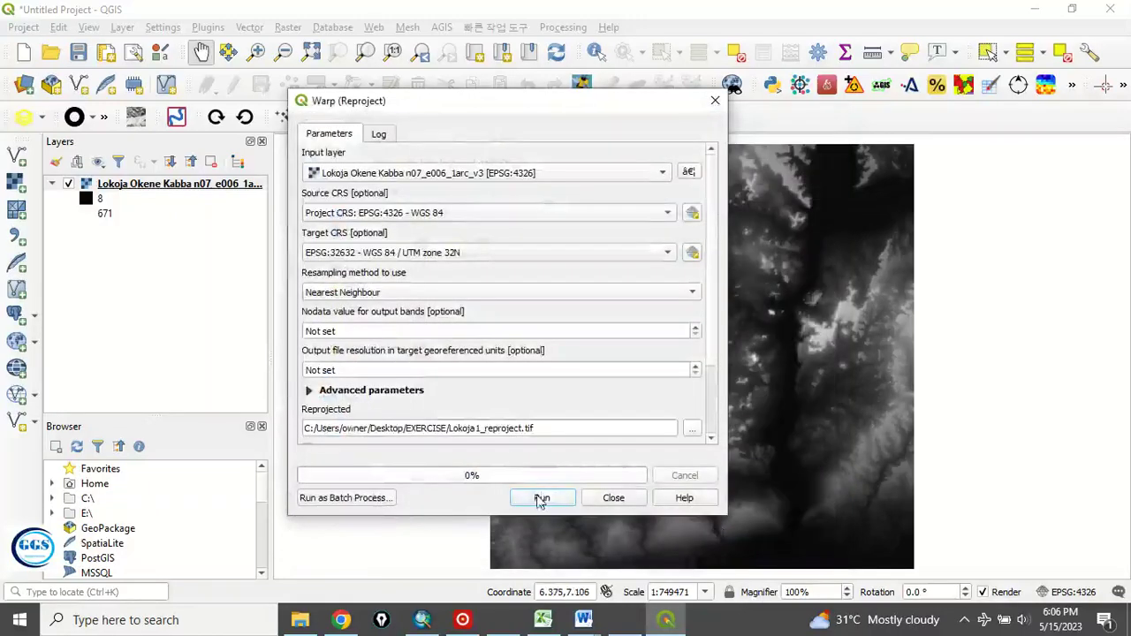
Run the Warp reprojection to UTM zone 32N and close the dialog to see the Reprojected layer
left_click(541, 499)
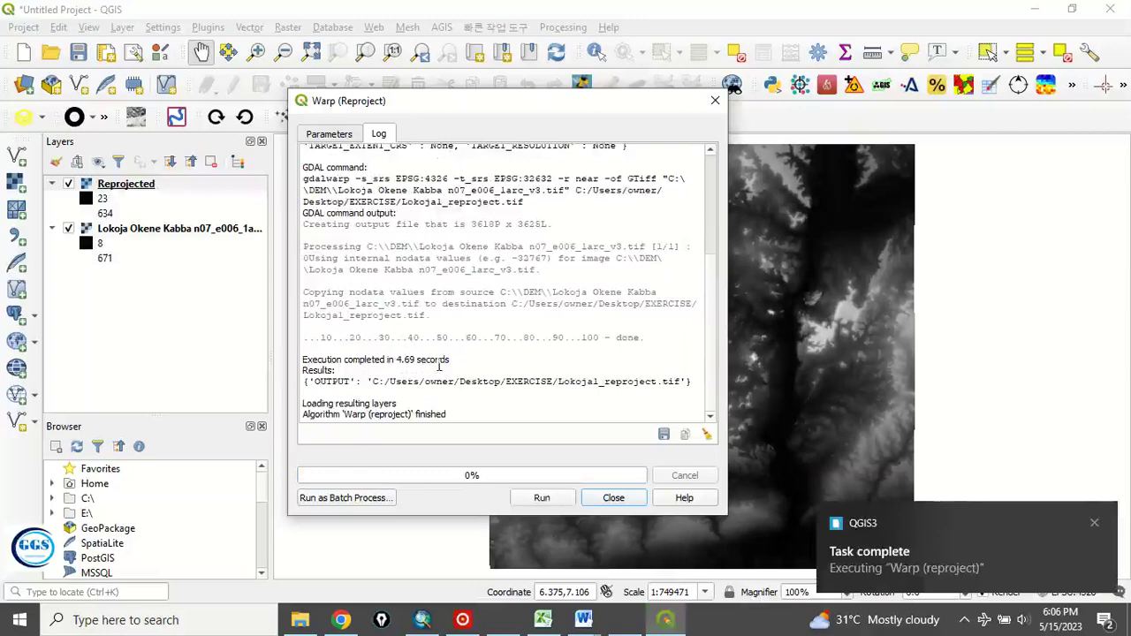
left_click(605, 499)
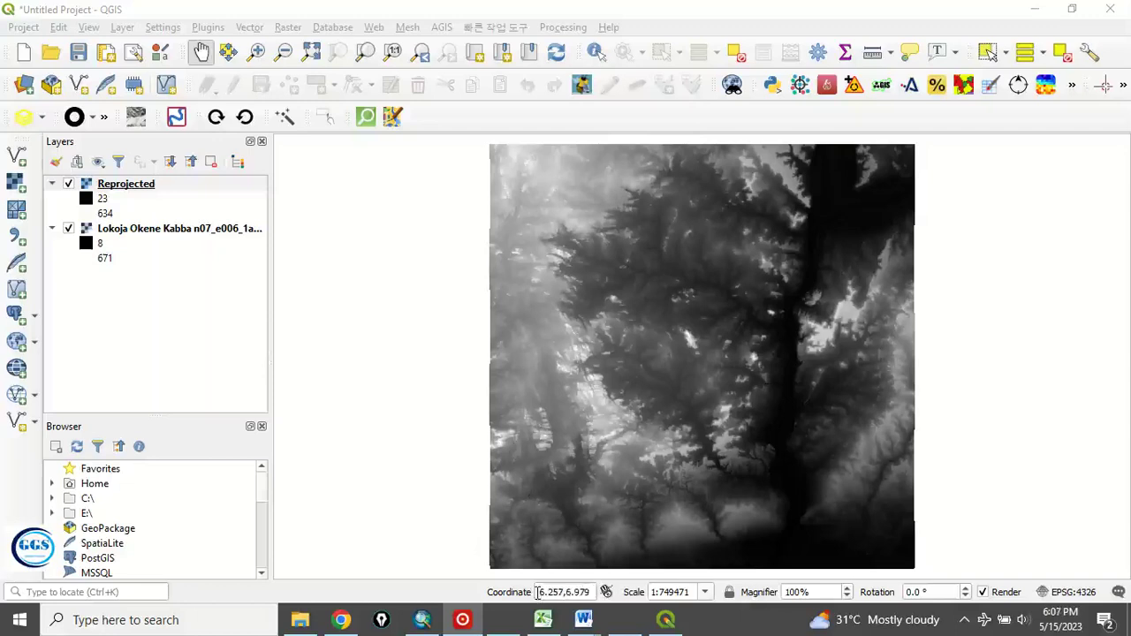
left_click_drag(541, 593, 591, 595)
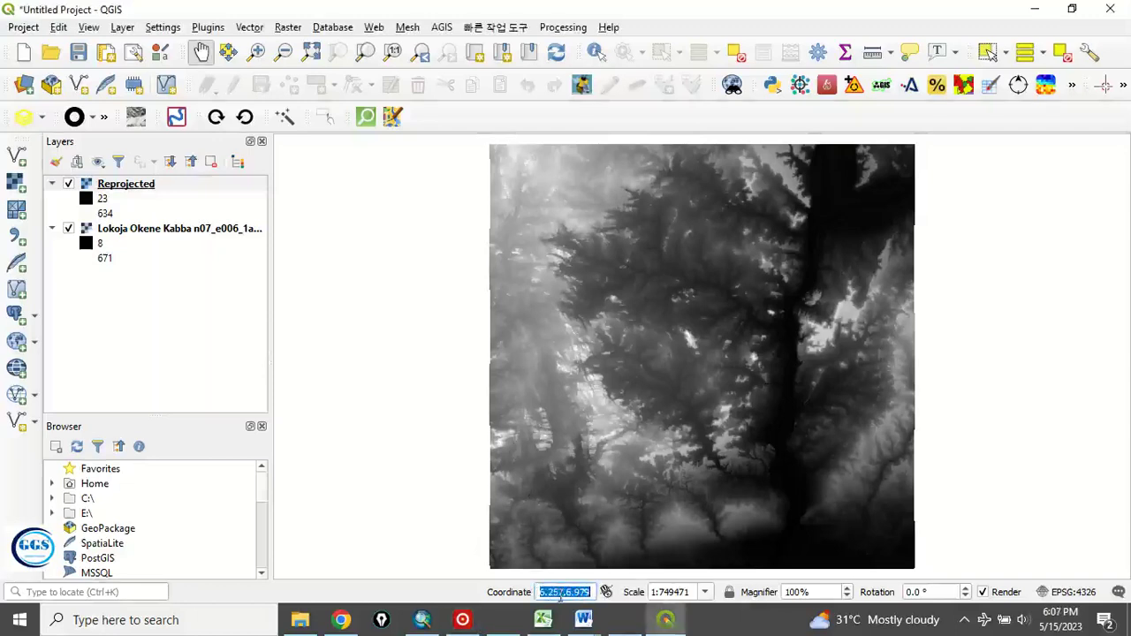
left_click(571, 597)
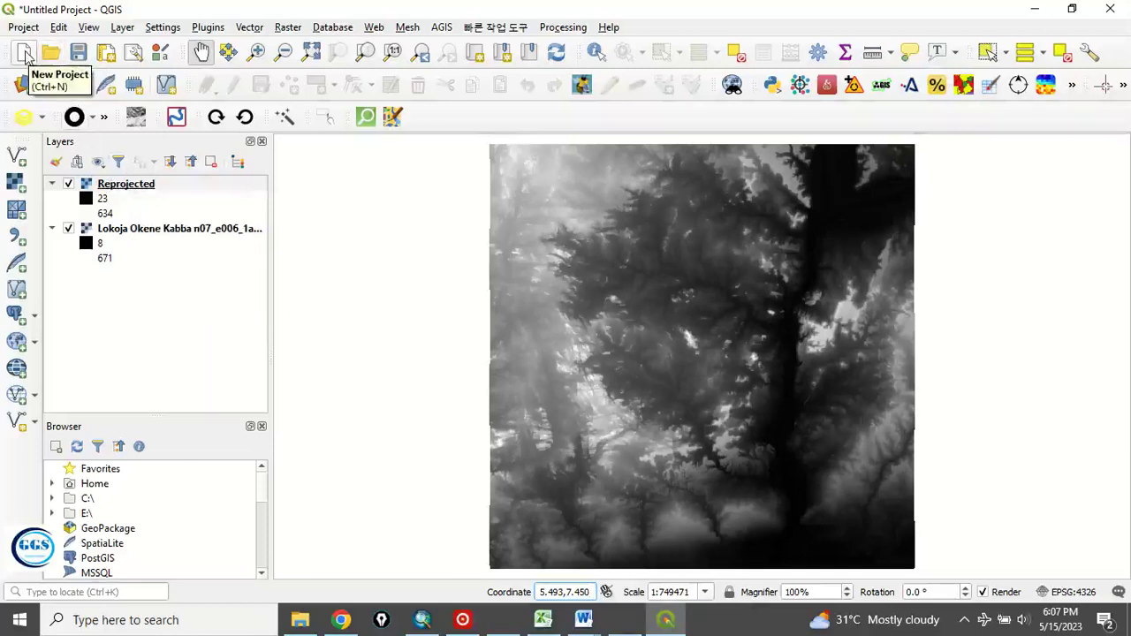
Start a new project, discarding the current one, and choose EXERCISE\Lokoja1_reproject.tif as the raster source
left_click(26, 53)
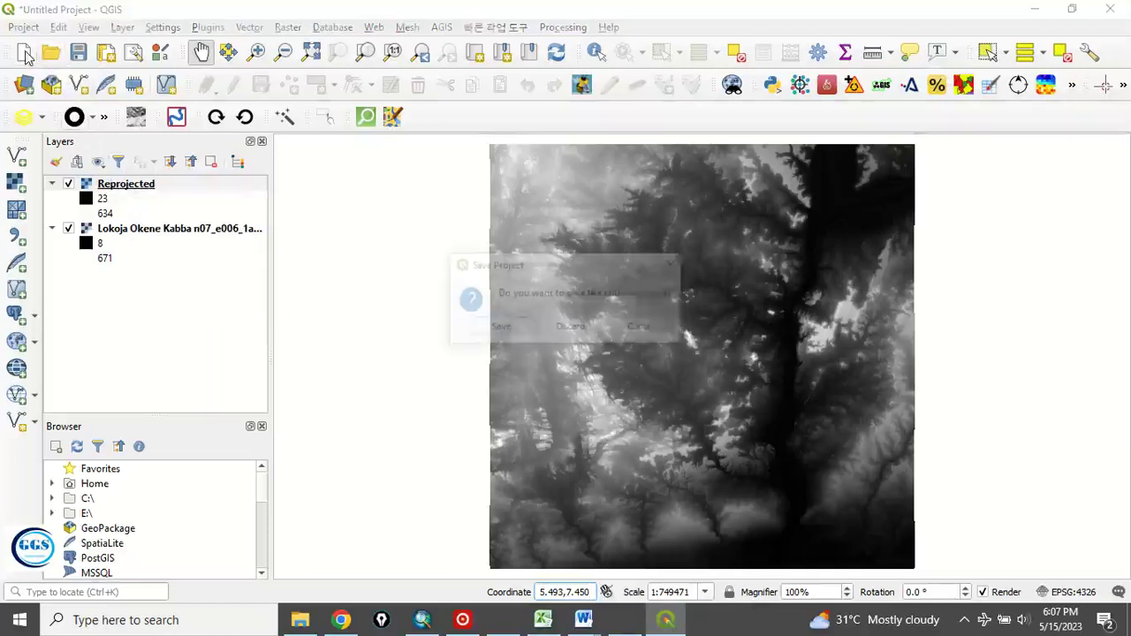
left_click(584, 328)
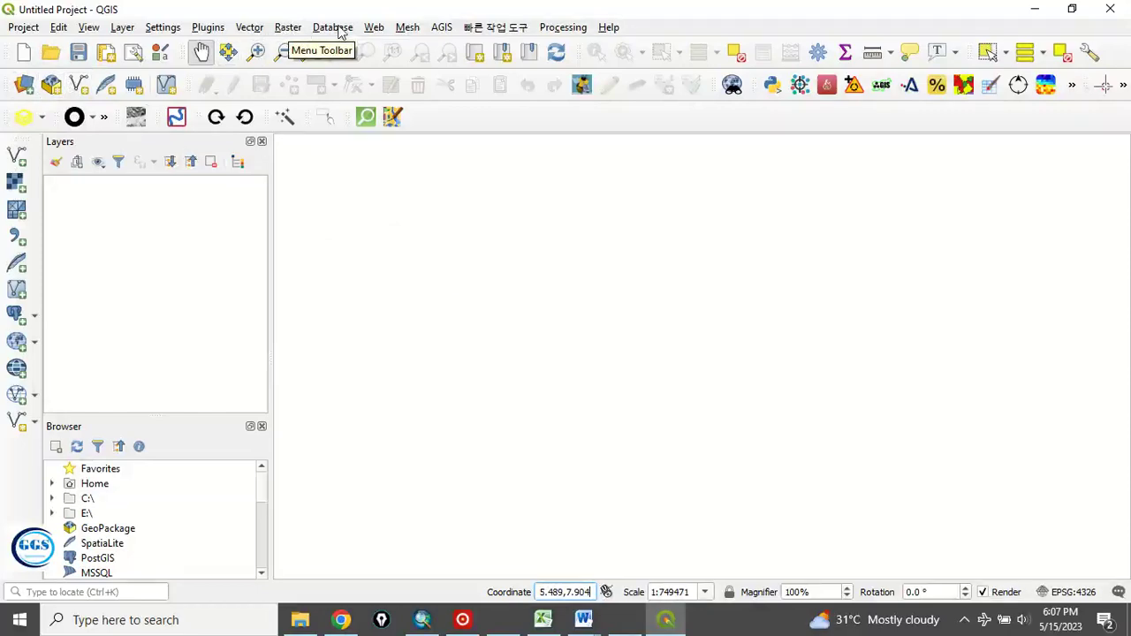
left_click(123, 27)
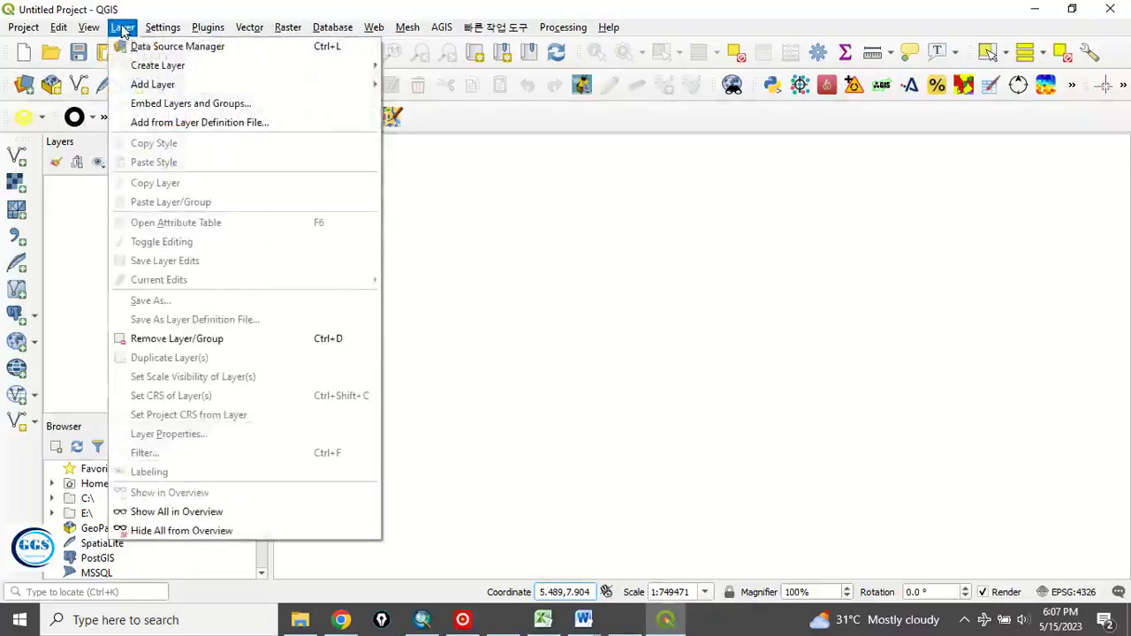
mouse_move(152, 84)
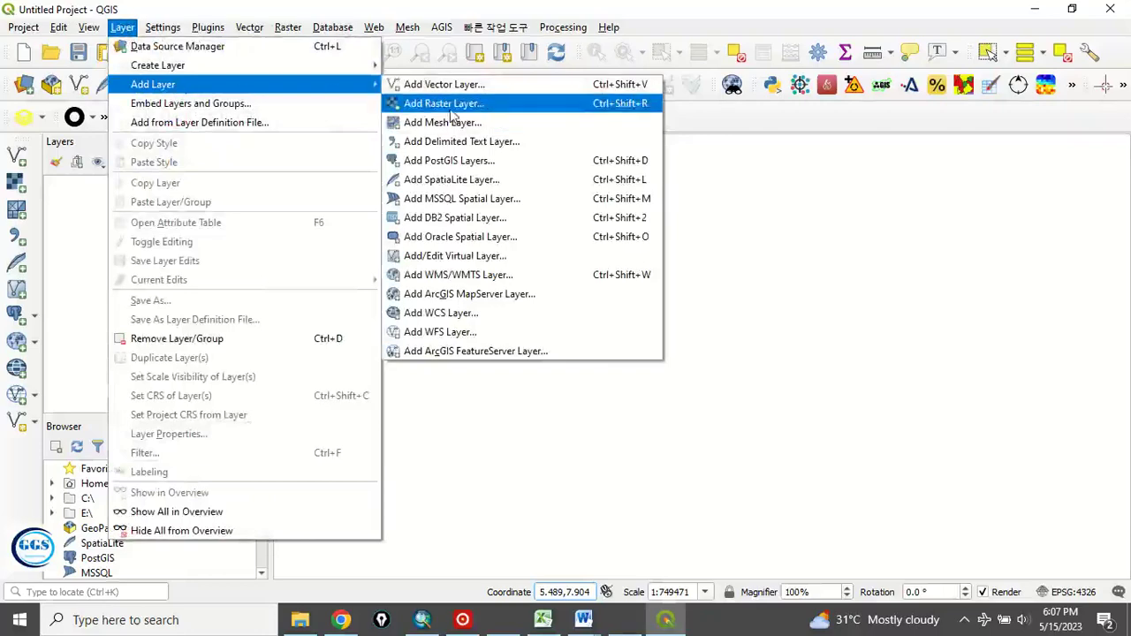
left_click(445, 105)
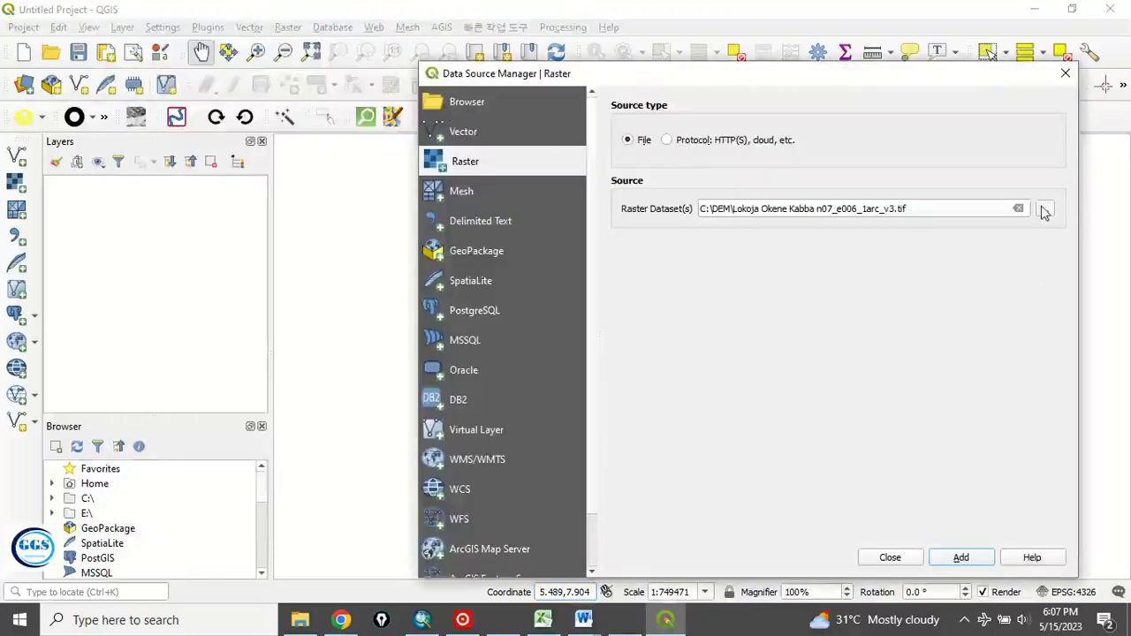
left_click(1044, 208)
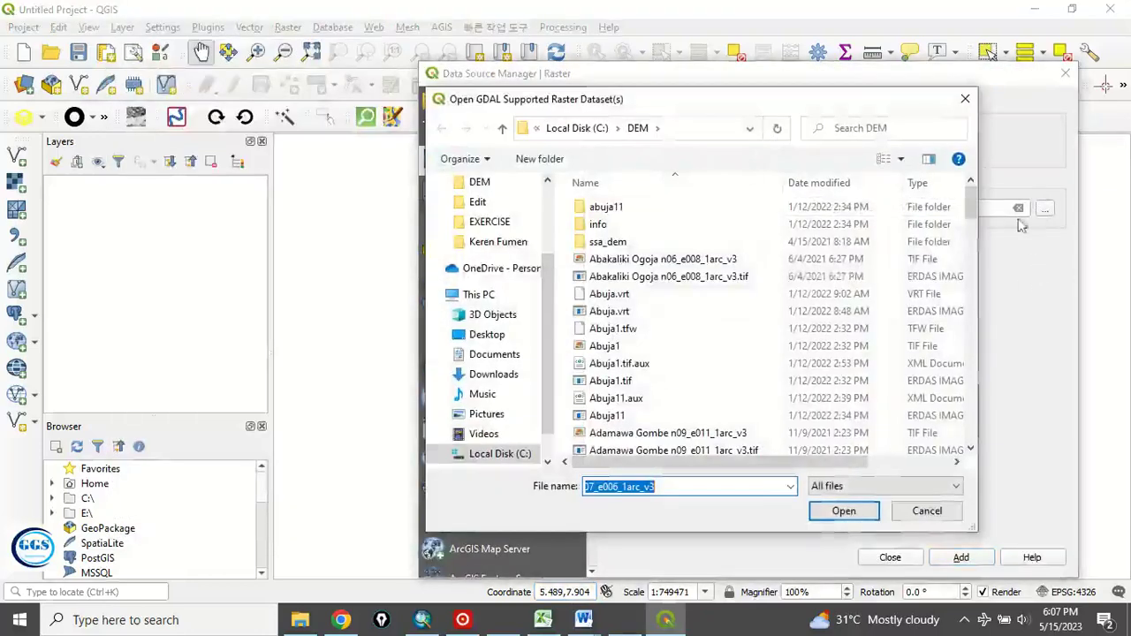
left_click(477, 222)
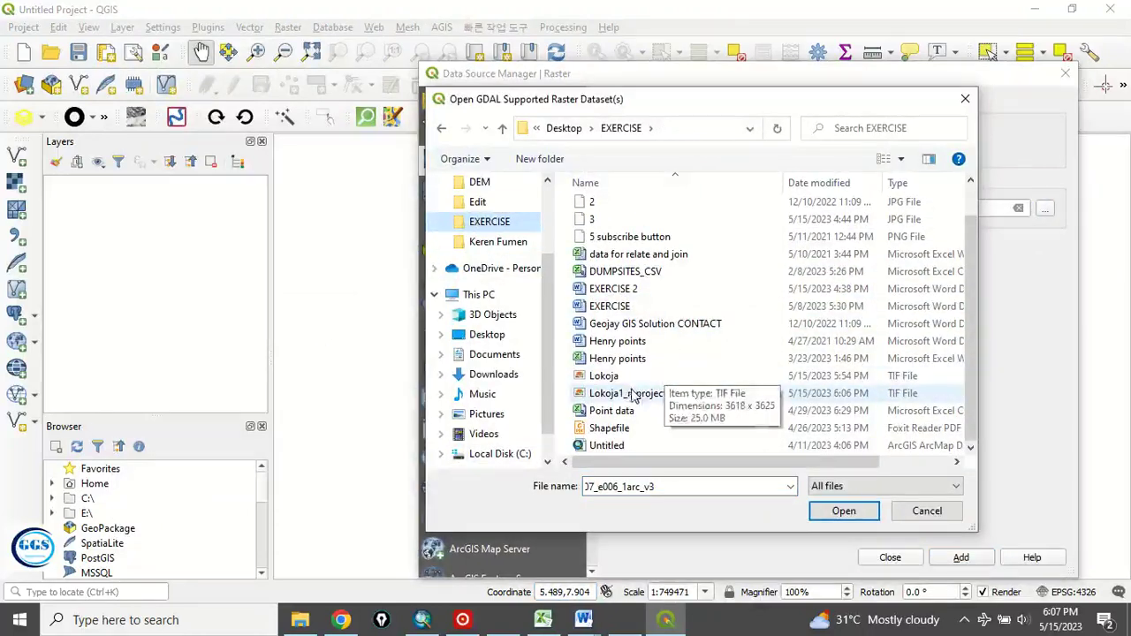
left_click(630, 396)
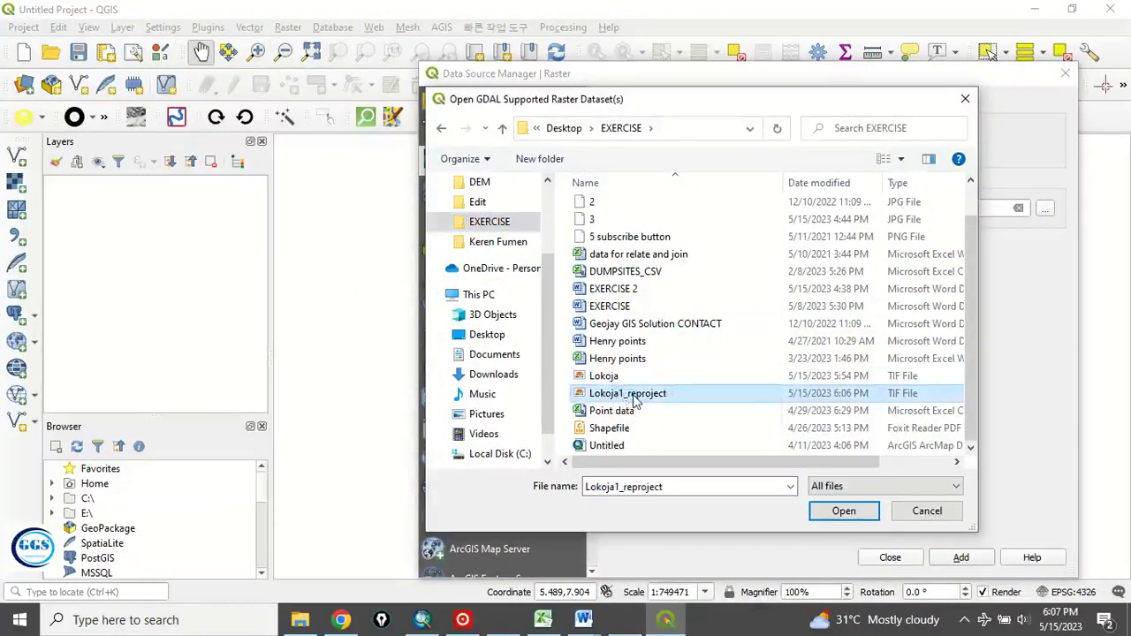
left_click(825, 515)
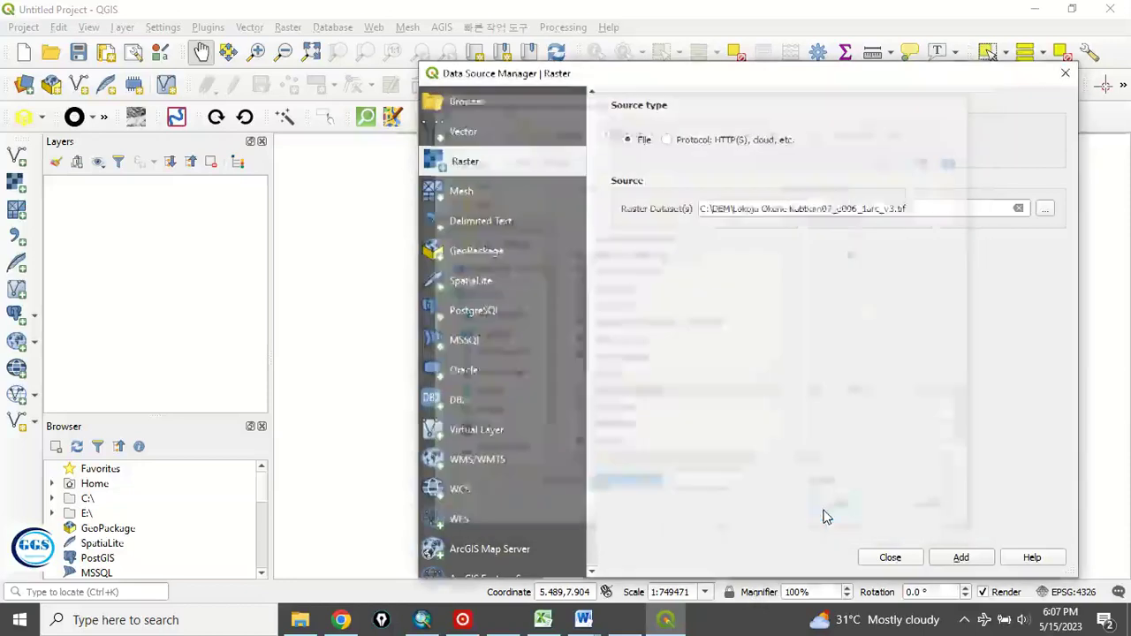
Add Lokoja1_reproject to the map and confirm its CRS is EPSG:32632 UTM zone 32N
left_click(961, 559)
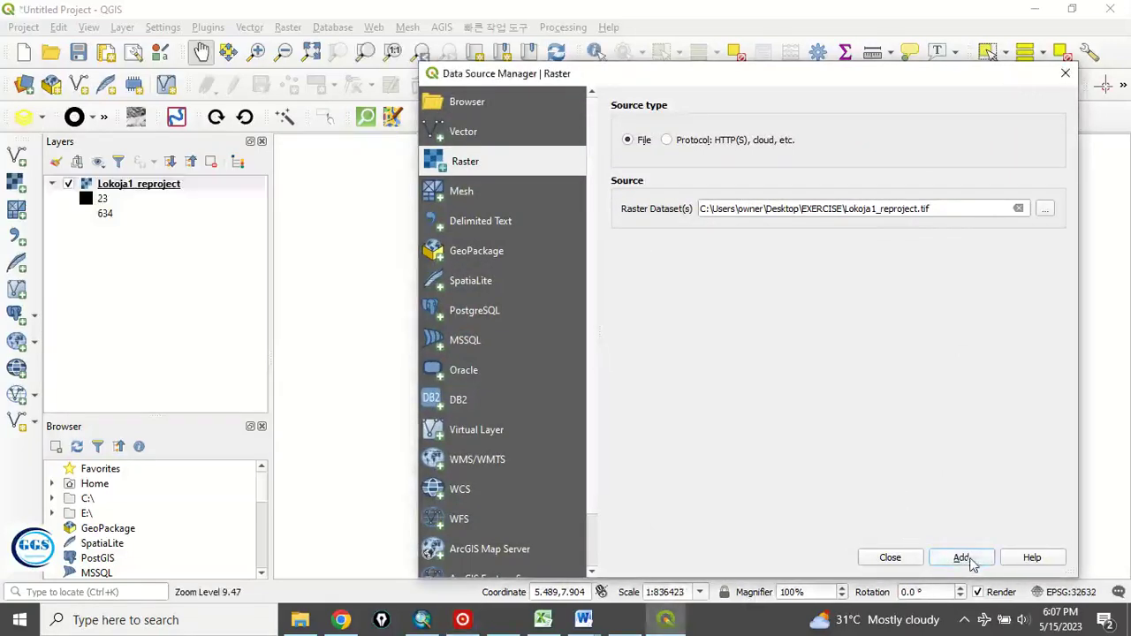
left_click(889, 558)
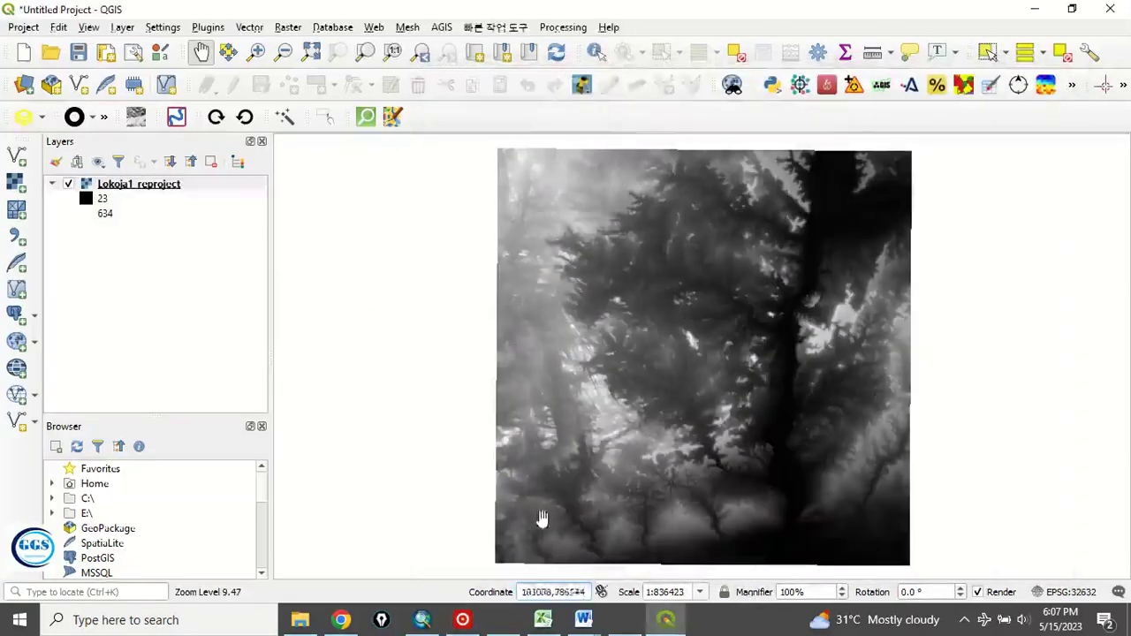
left_click_drag(524, 588, 562, 588)
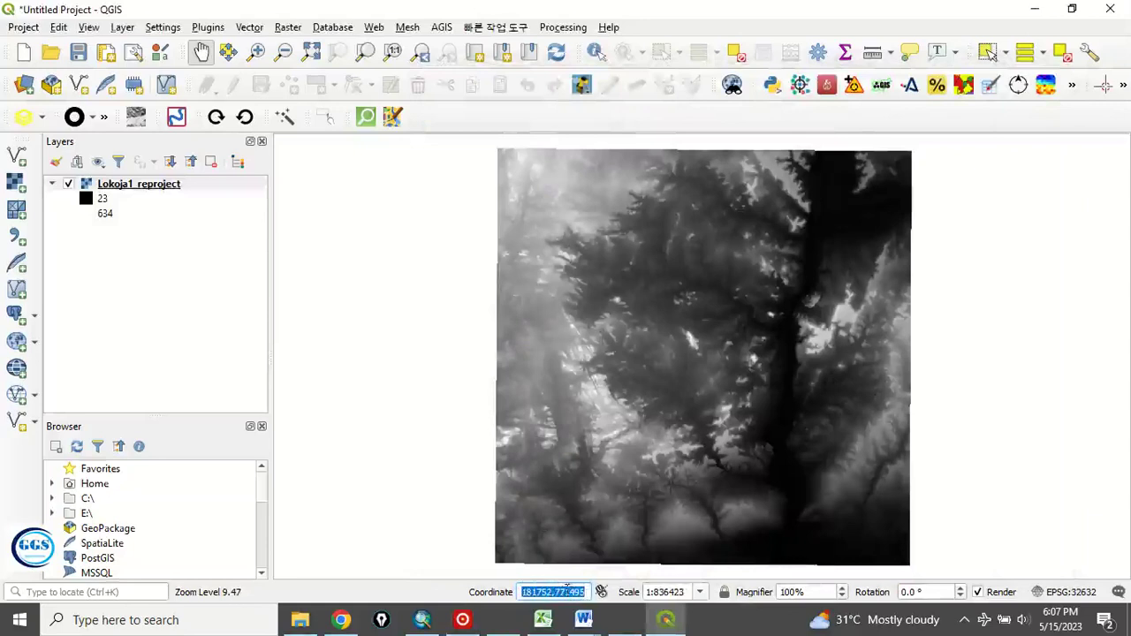
right_click(135, 193)
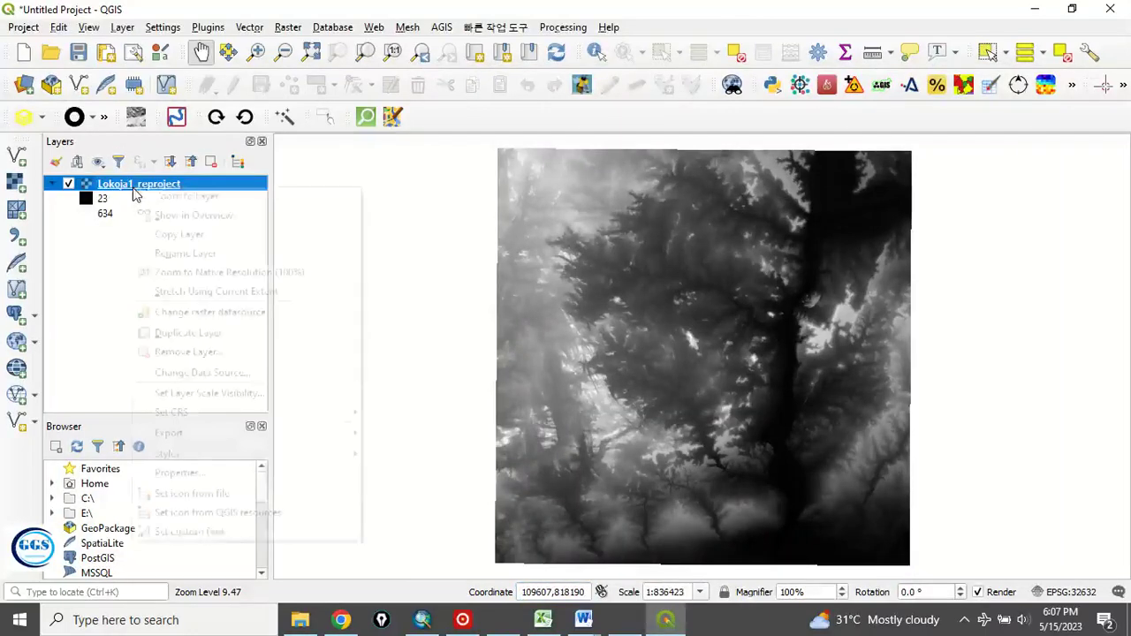
left_click(198, 476)
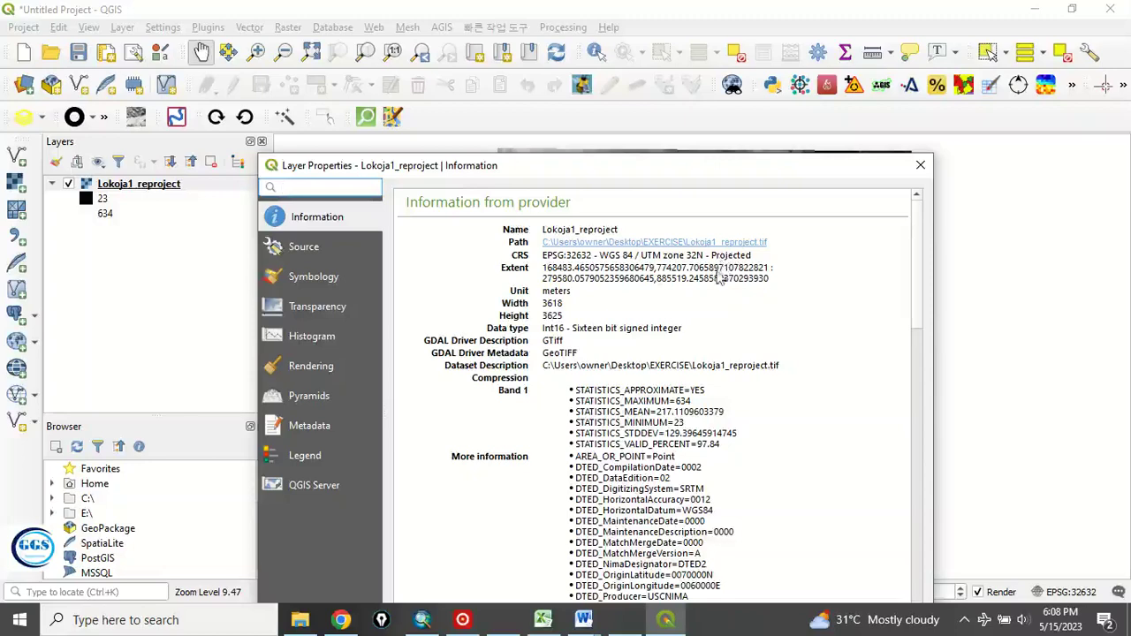
Switch to Windows Photos and advance to the subscribe image
left_click(625, 620)
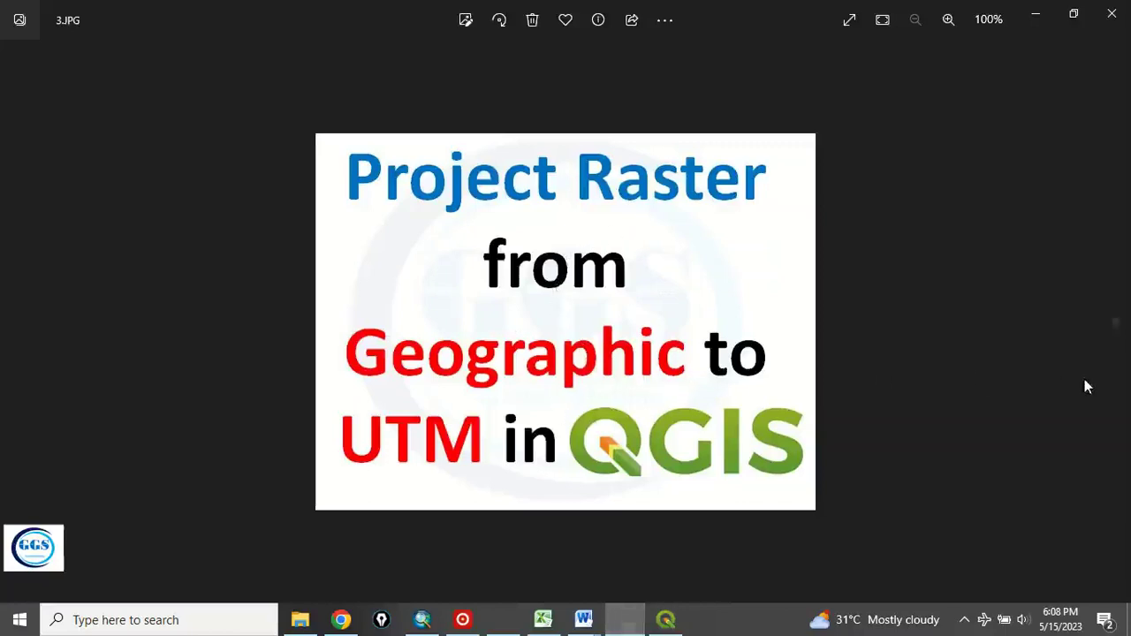
mouse_move(1116, 323)
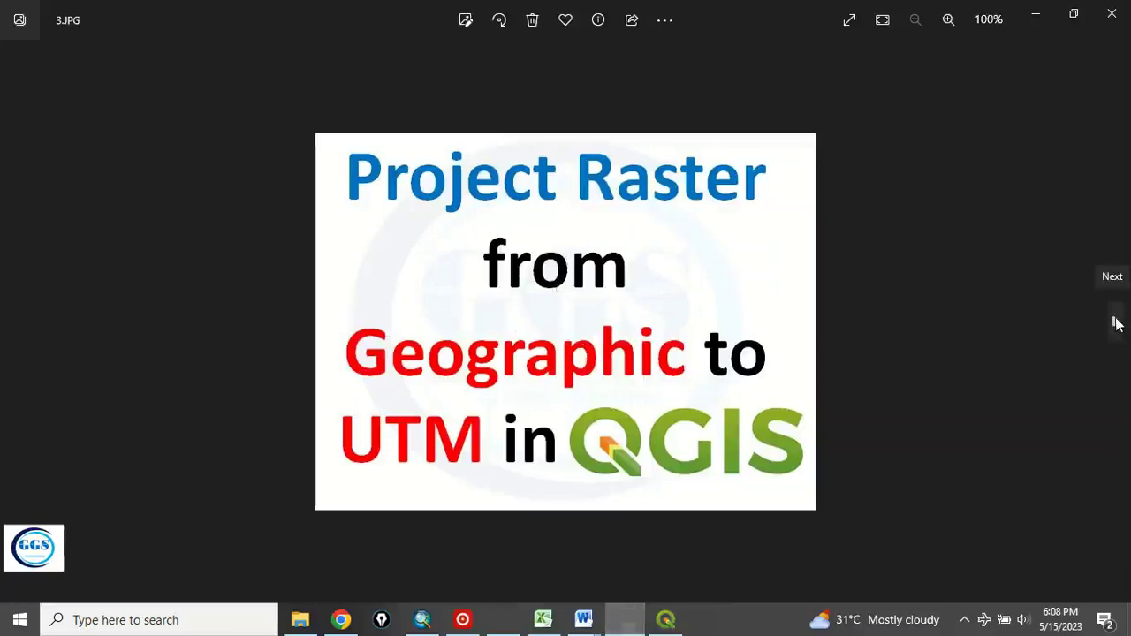
left_click(1116, 325)
scroll(642, 287, "up", 2)
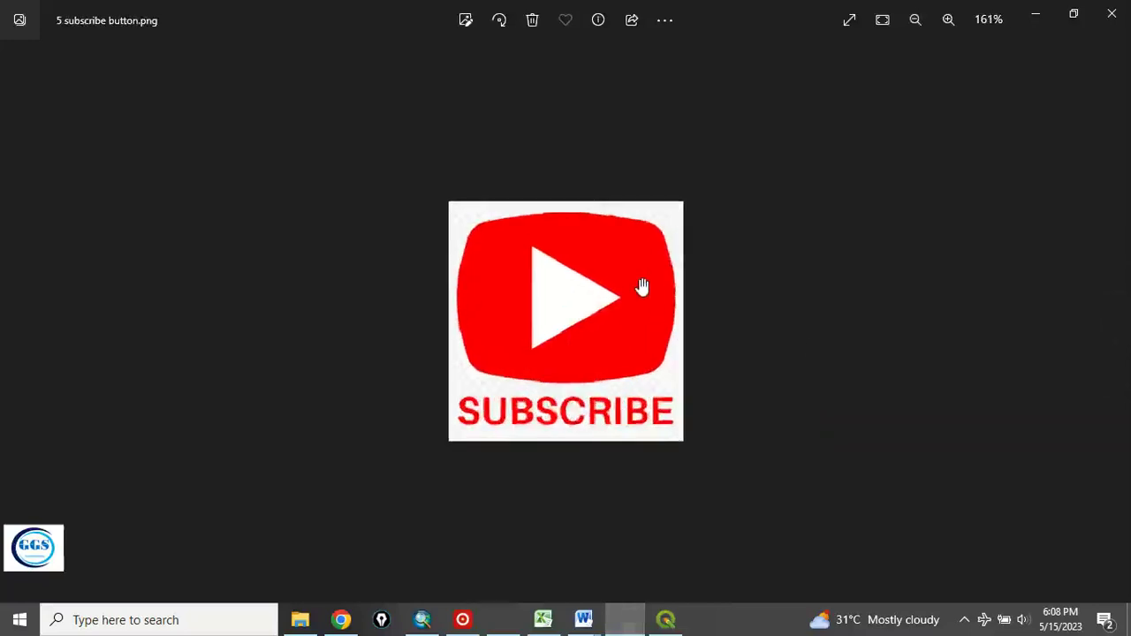
scroll(642, 286, "down", 1)
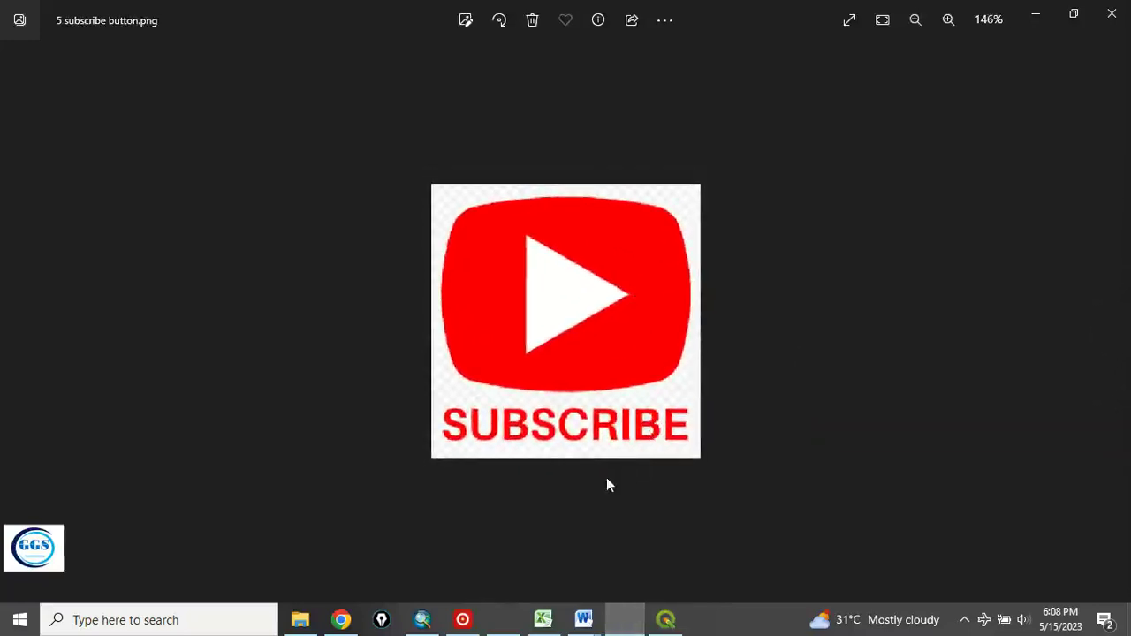